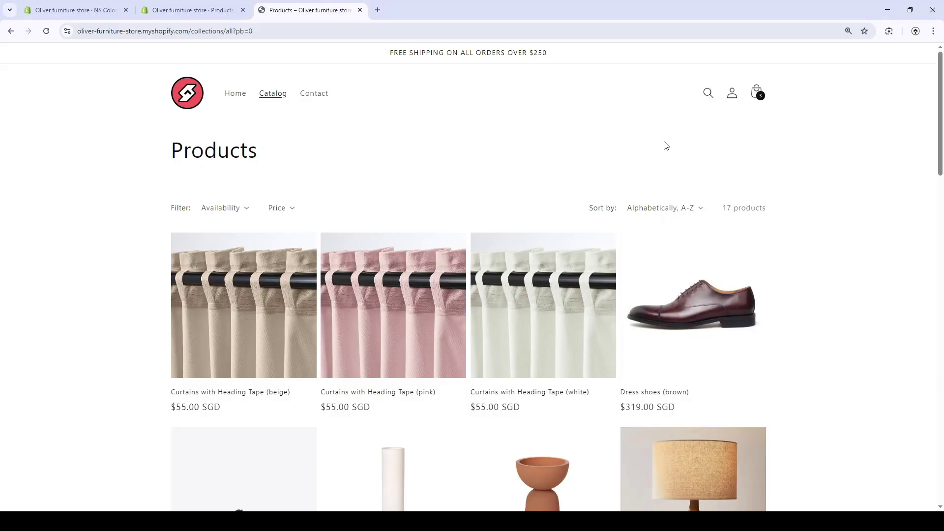
Open the beige Curtains with Heading Tape, preview its pink and white variants, then go back
scroll(664, 145, down, 1)
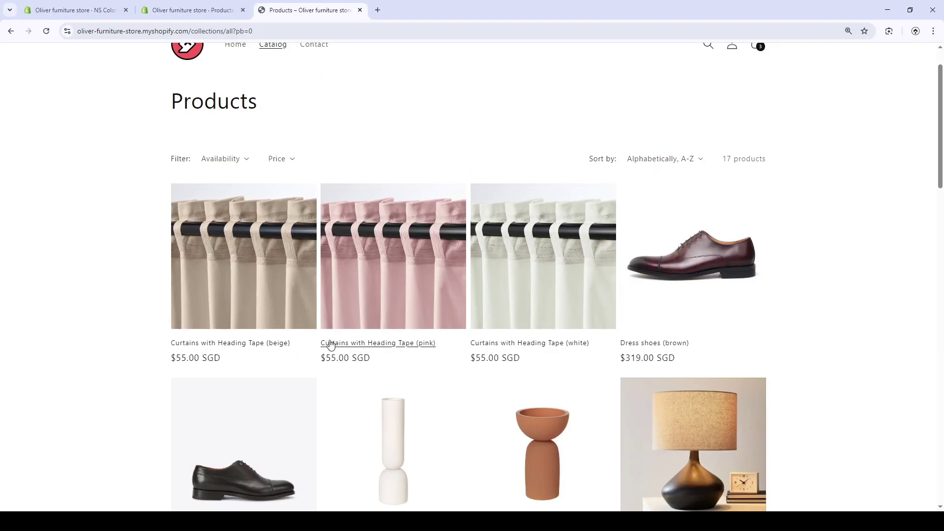
scroll(578, 340, down, 2)
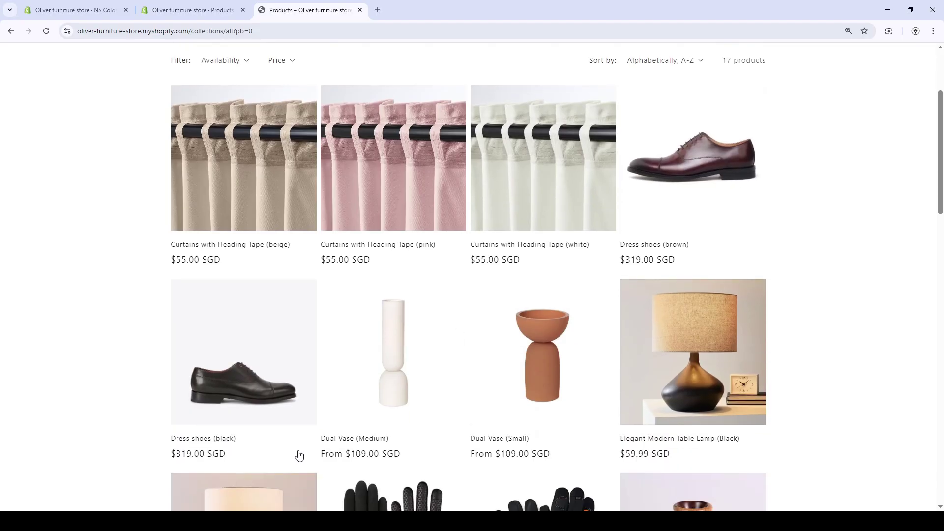
scroll(568, 428, down, 4)
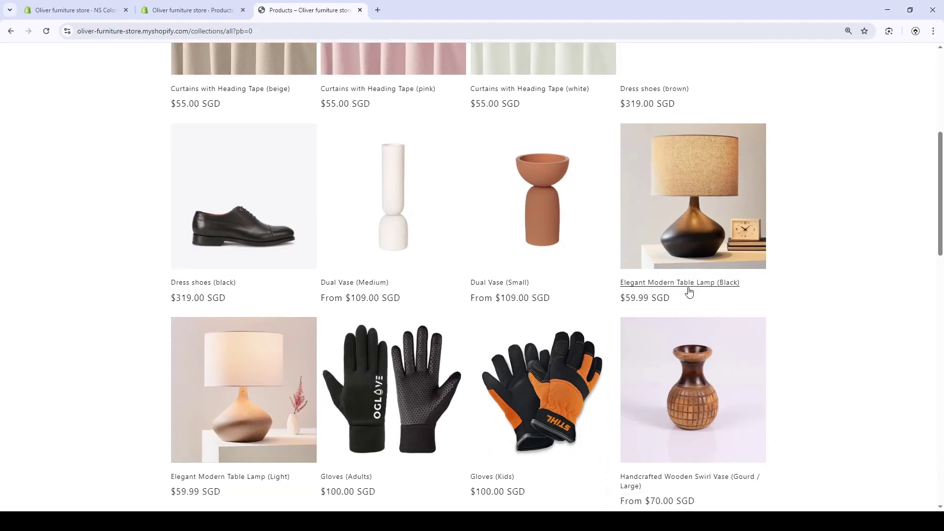
scroll(624, 278, up, 1)
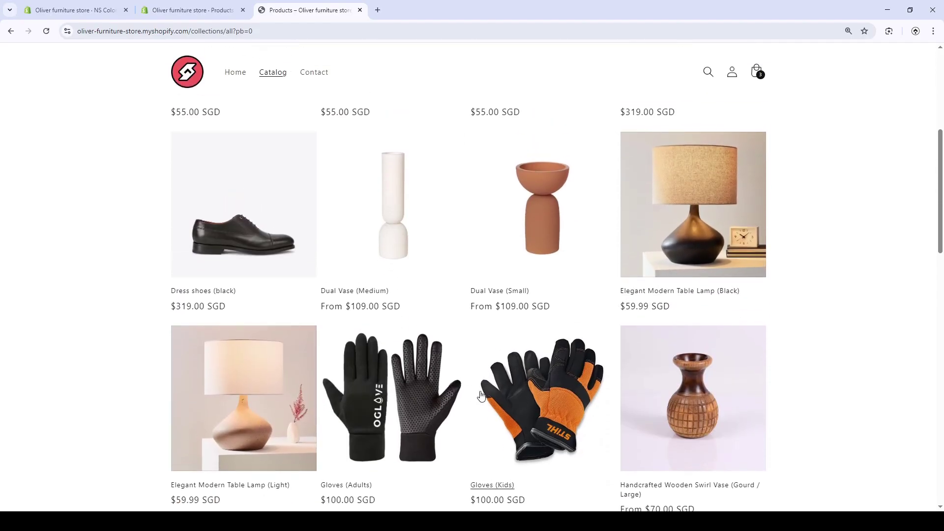
scroll(493, 397, up, 4)
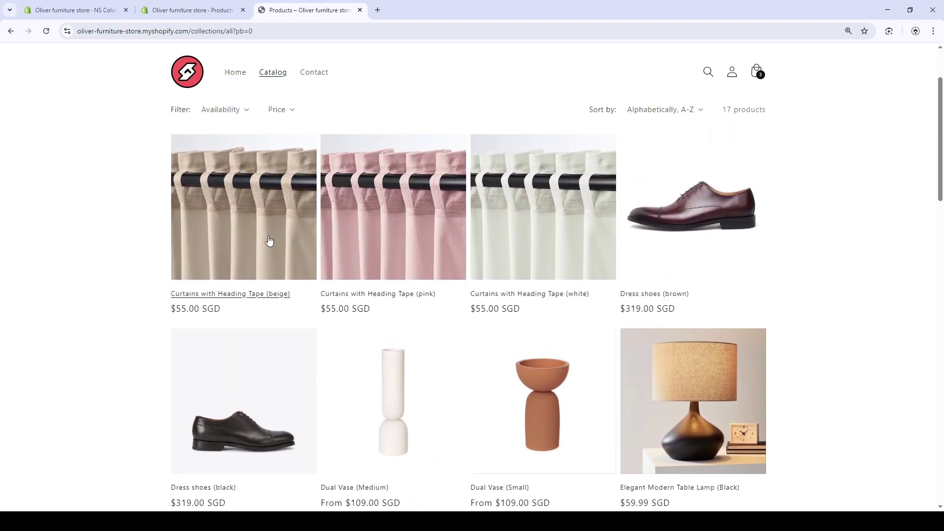
click(260, 223)
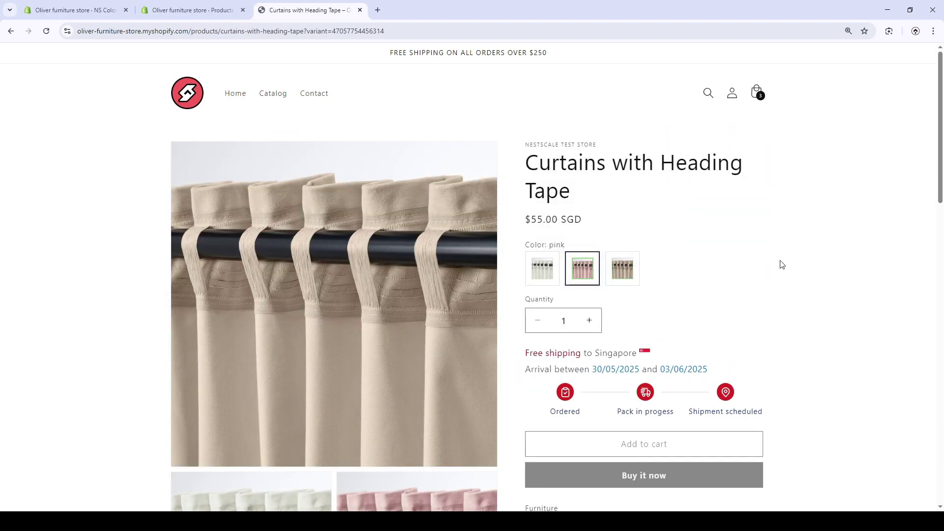
click(583, 268)
click(543, 268)
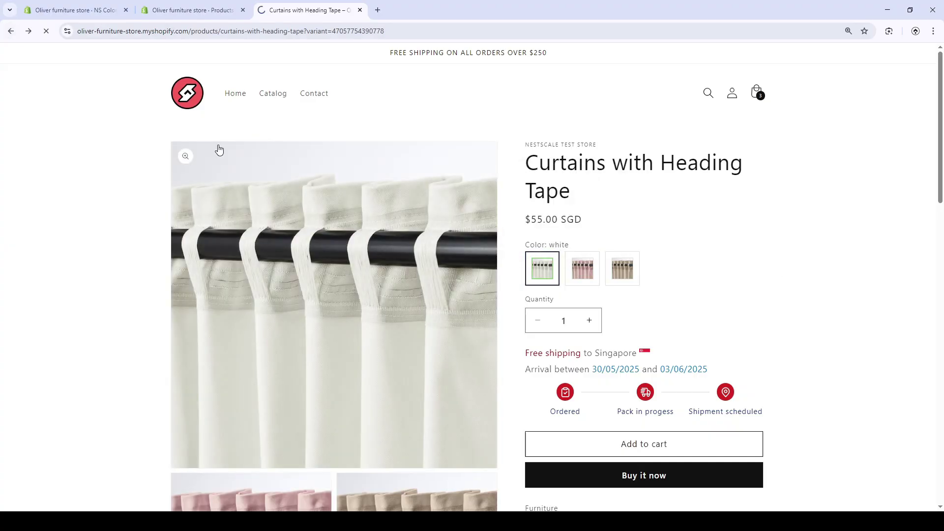
click(11, 31)
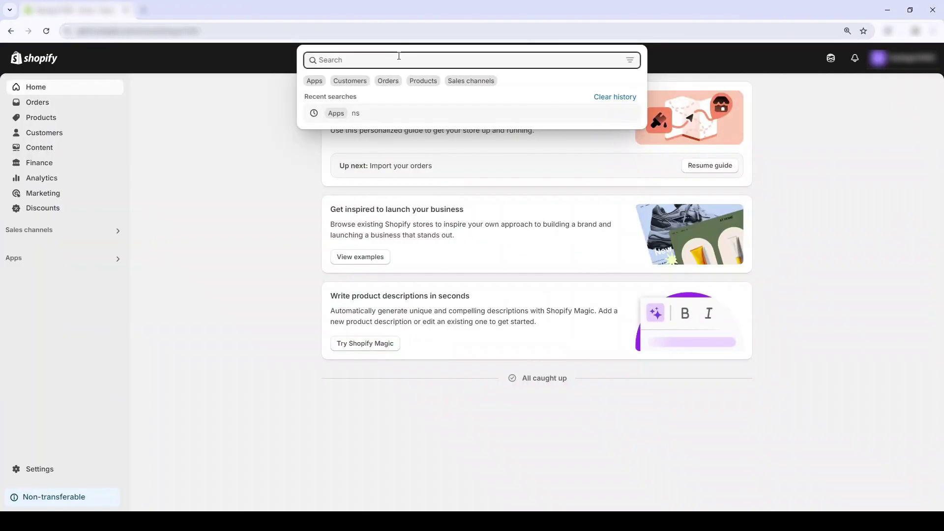
Search the App Store for 'ns color suatch variant' and open NS Color Swatch Variant Images
text(ns color )
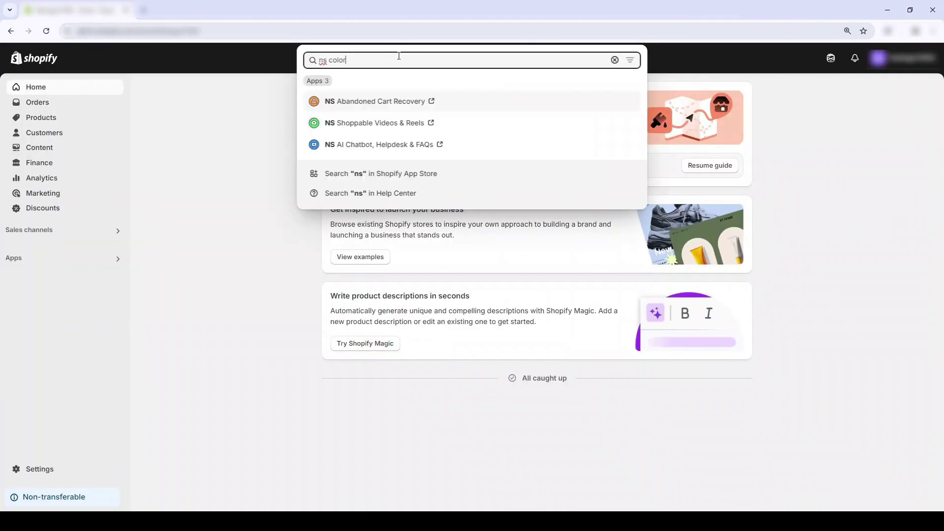
text(su)
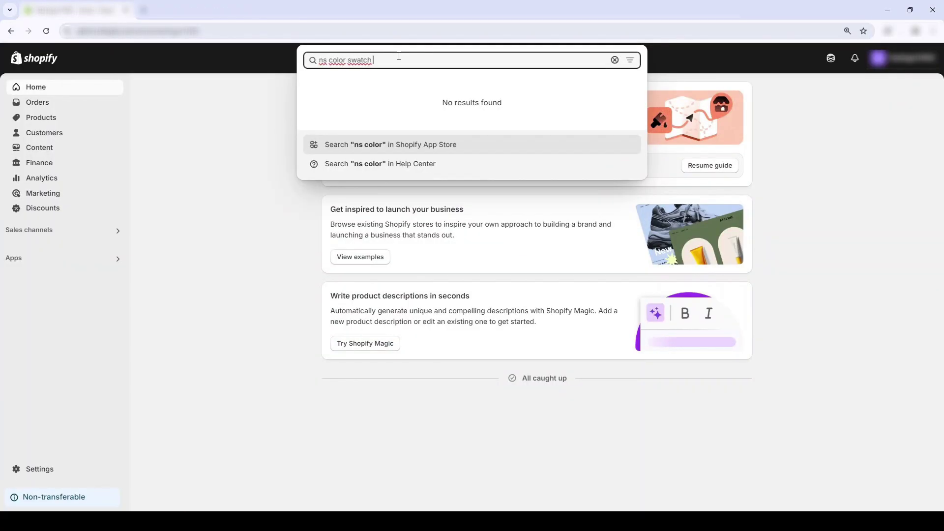
text(atch variant images)
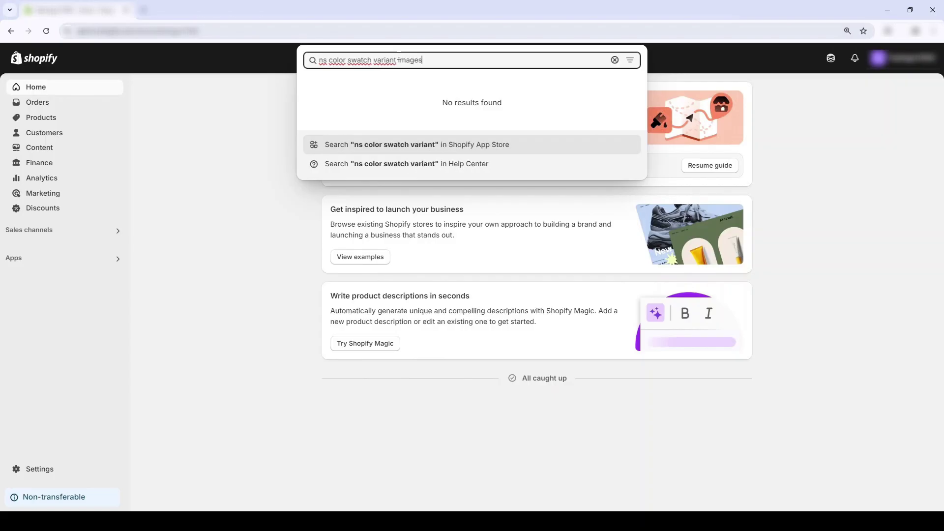
key(Return)
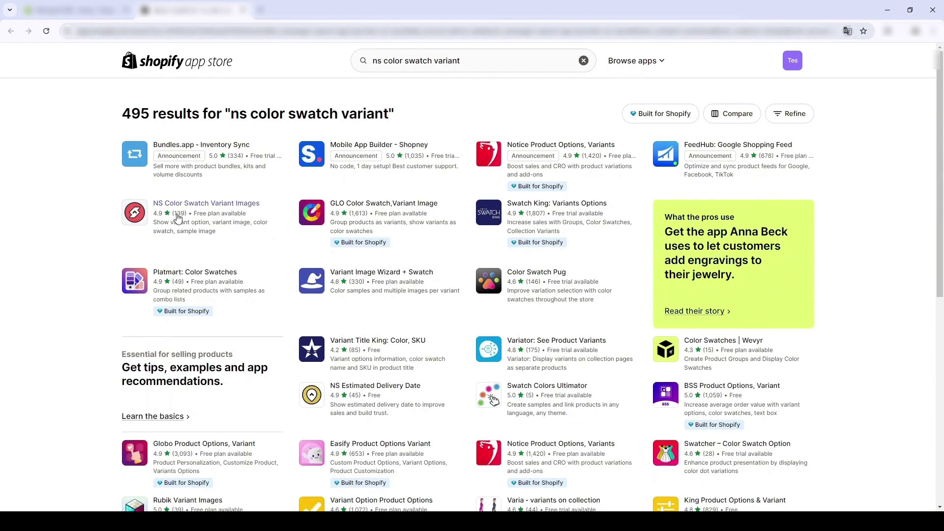
click(186, 209)
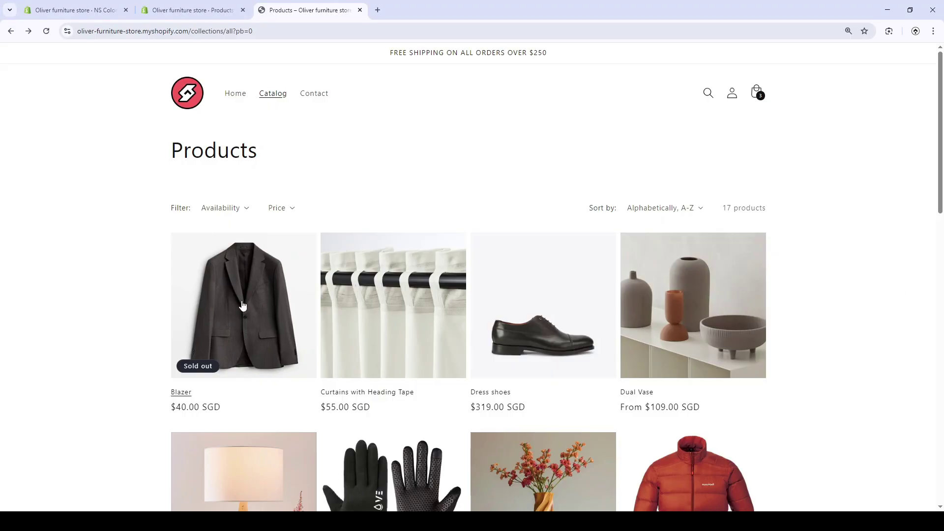
Preview the Handcrafted Wooden Swirl Vase in Turnip and Gourd shapes, then return to the swatch app
scroll(628, 295, down, 5)
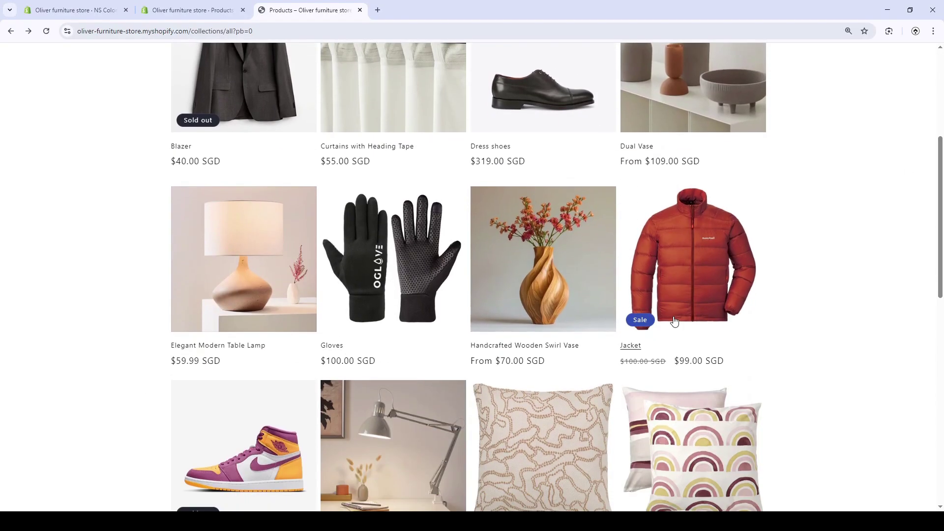
scroll(674, 329, down, 2)
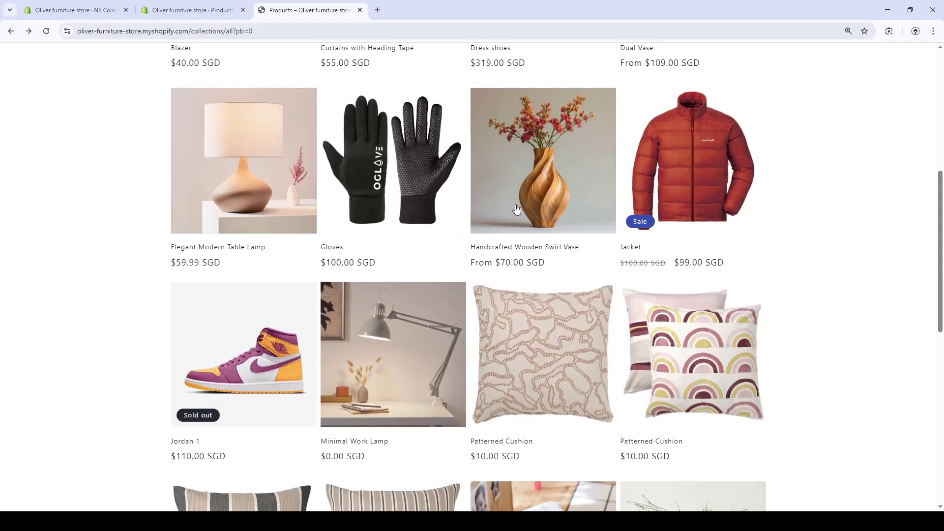
click(533, 217)
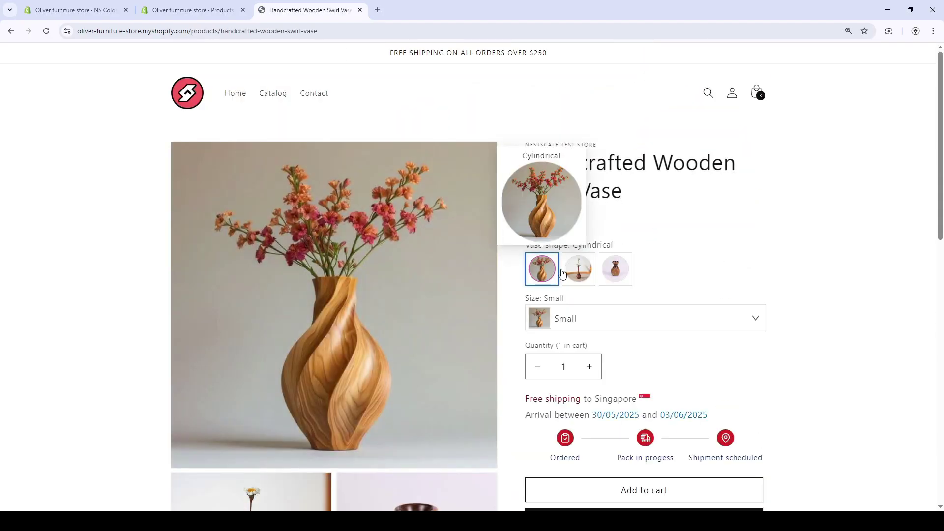
click(582, 277)
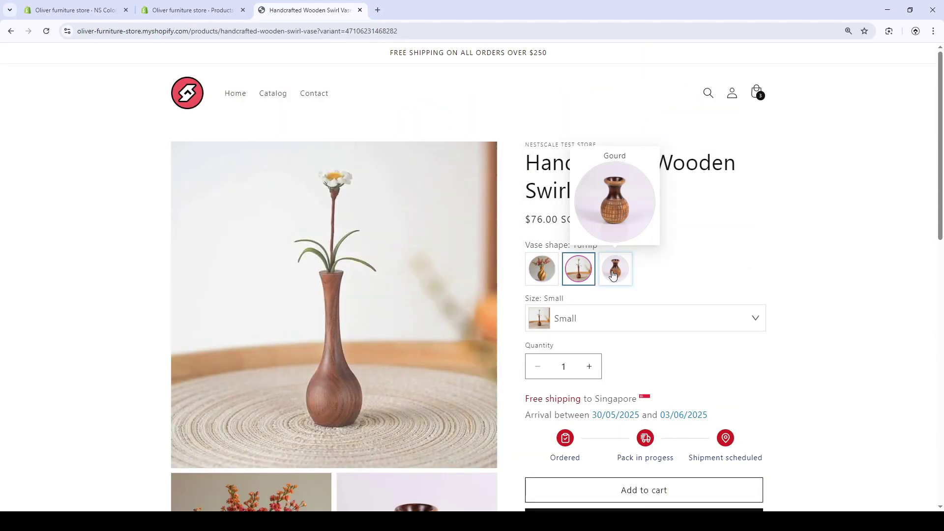
click(615, 269)
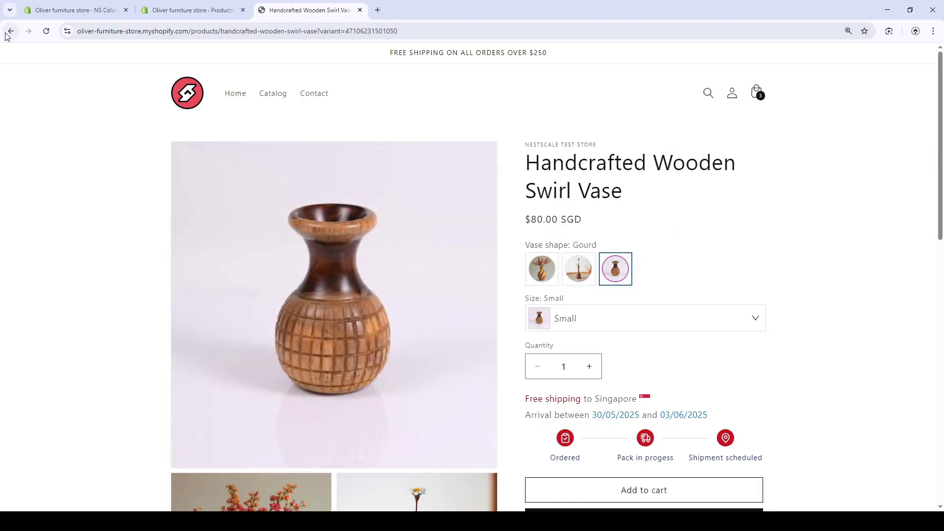
click(7, 33)
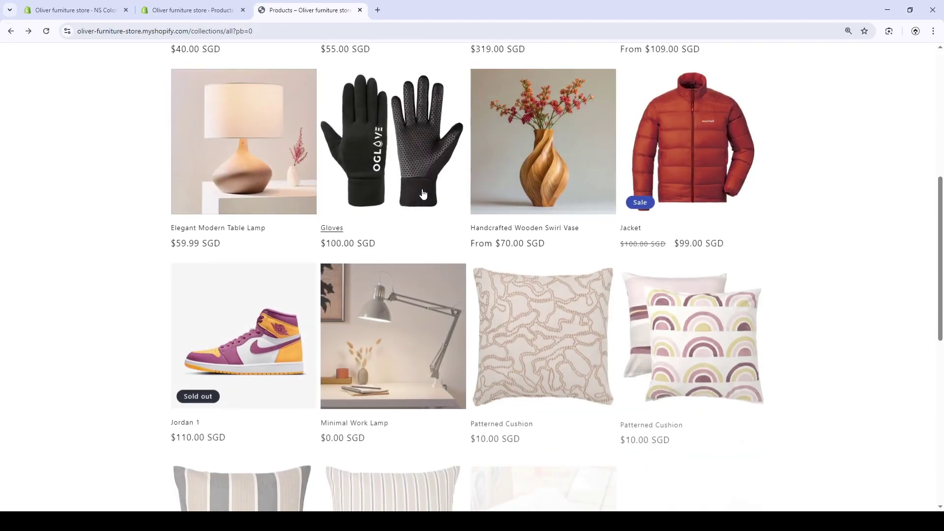
scroll(468, 236, down, 4)
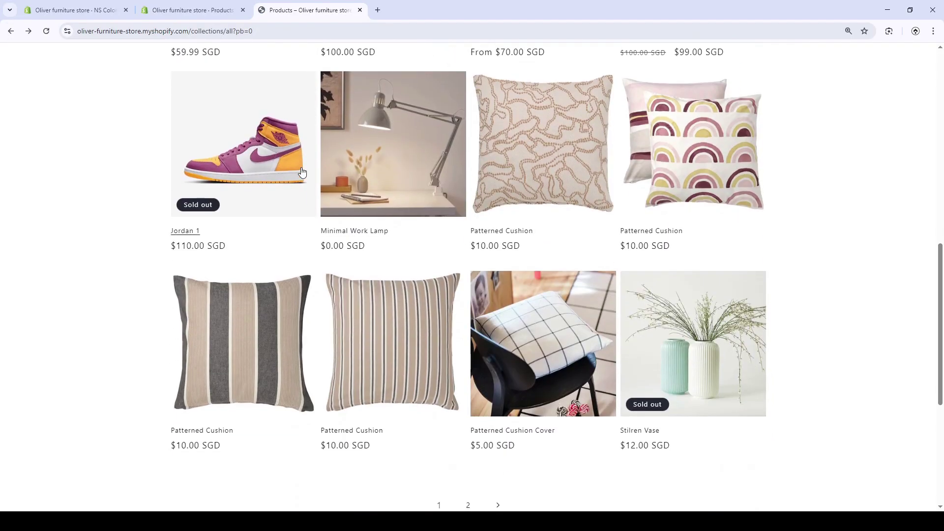
click(73, 10)
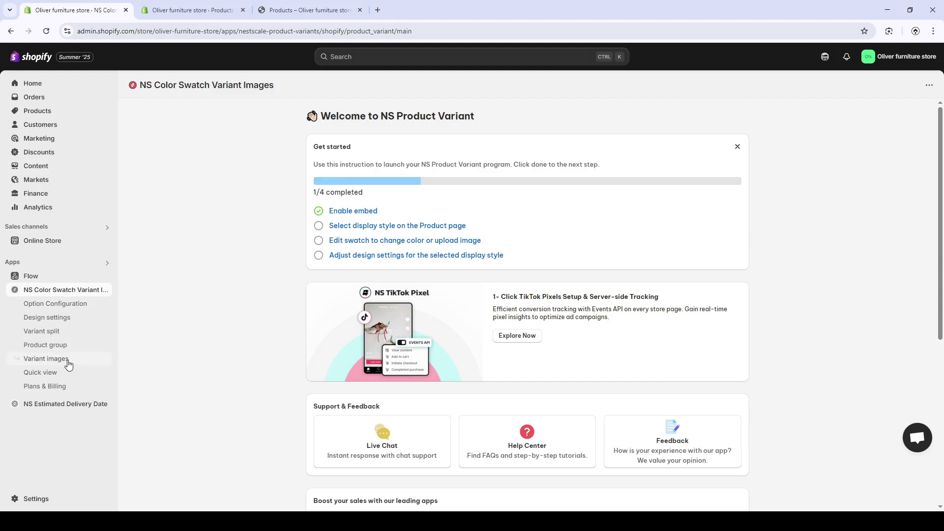
Turn on Variant split from its Introduction dialog and confirm it
click(65, 336)
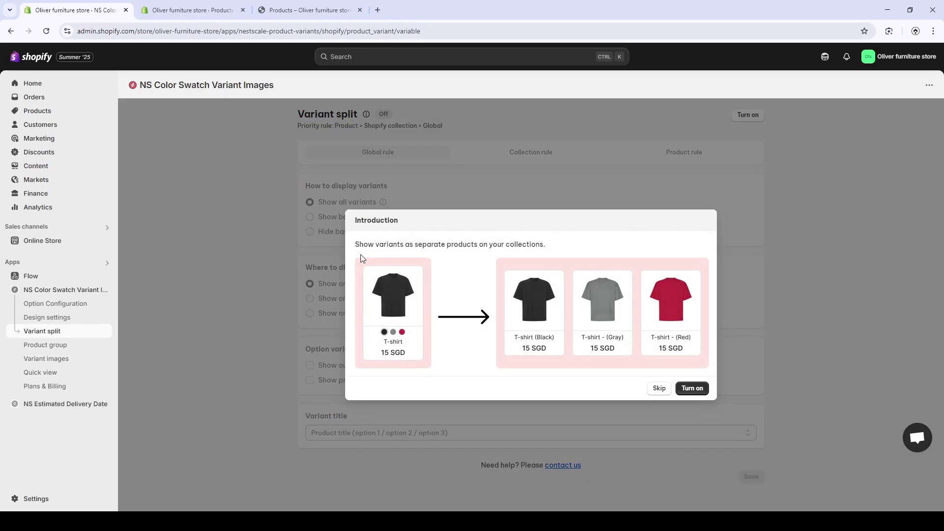
drag(360, 252, 544, 246)
click(586, 237)
click(689, 388)
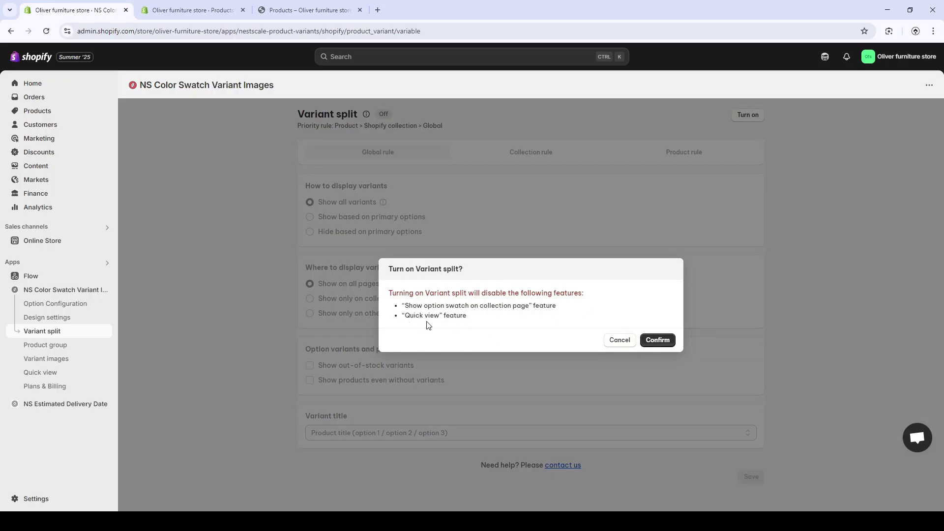
click(657, 340)
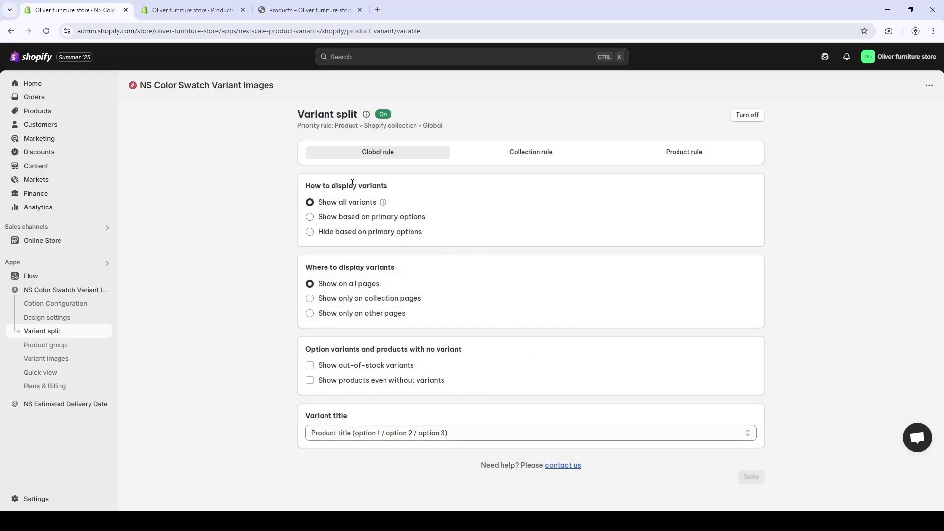
Review the Where to display variants and option variants settings of the global rule
triple_click(315, 269)
click(431, 277)
drag(319, 352, 484, 359)
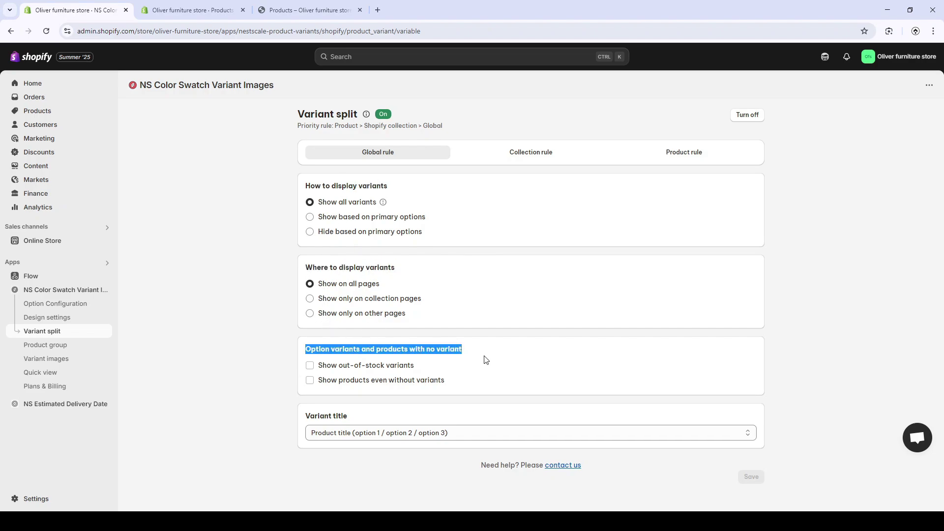
click(409, 426)
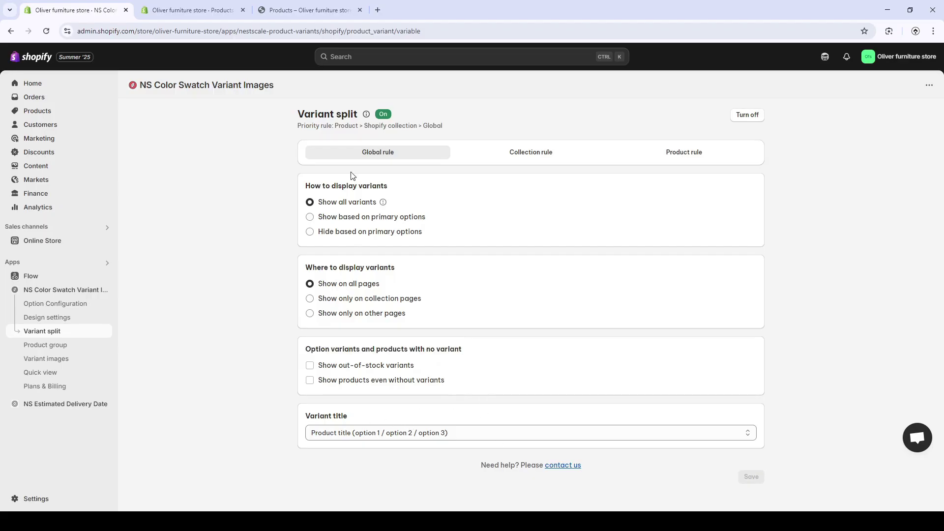
mouse_move(384, 204)
click(320, 9)
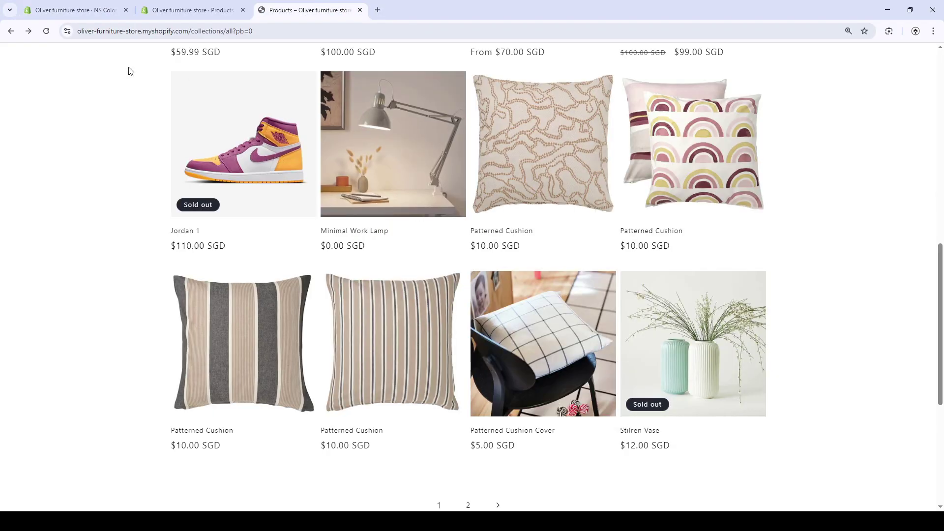
click(46, 32)
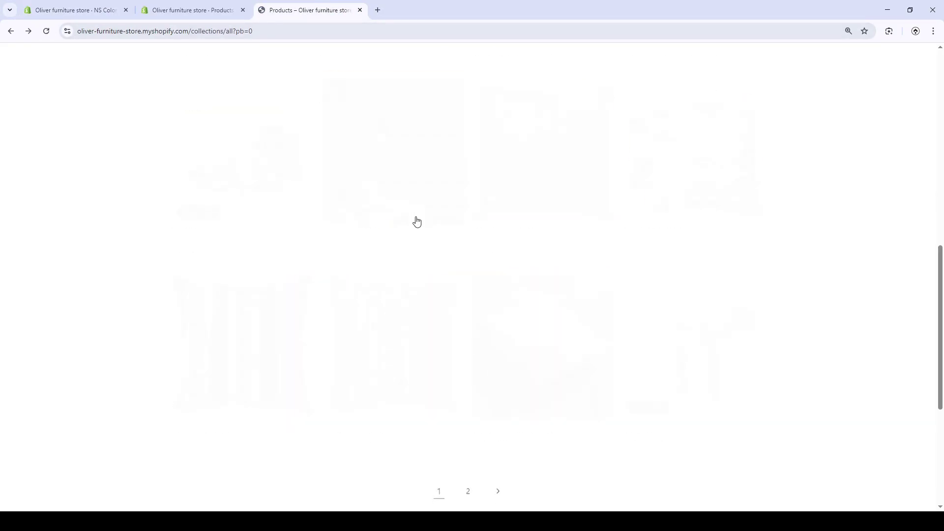
scroll(417, 221, up, 10)
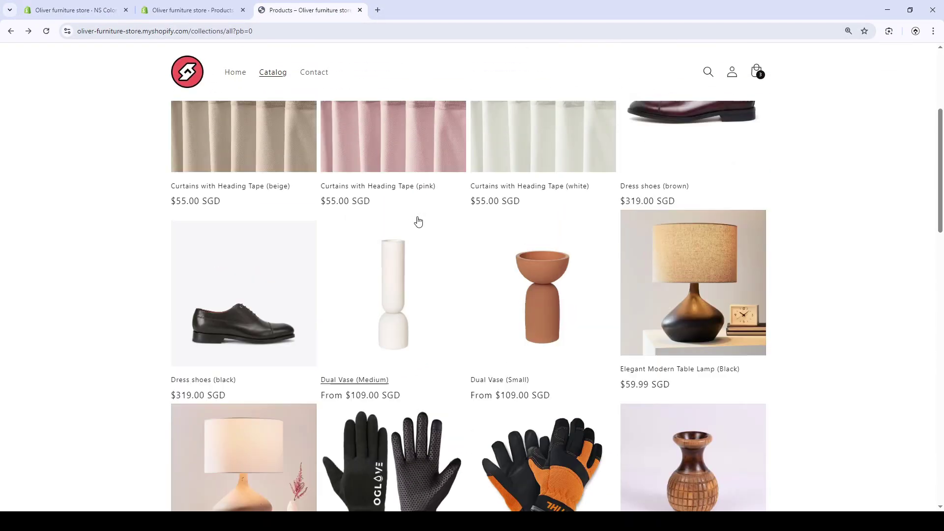
scroll(445, 205, down, 3)
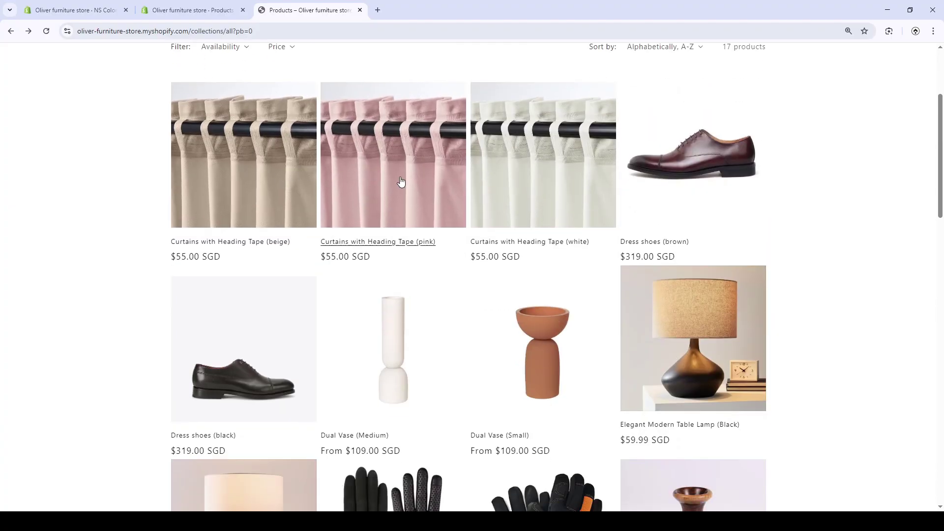
scroll(600, 337, down, 6)
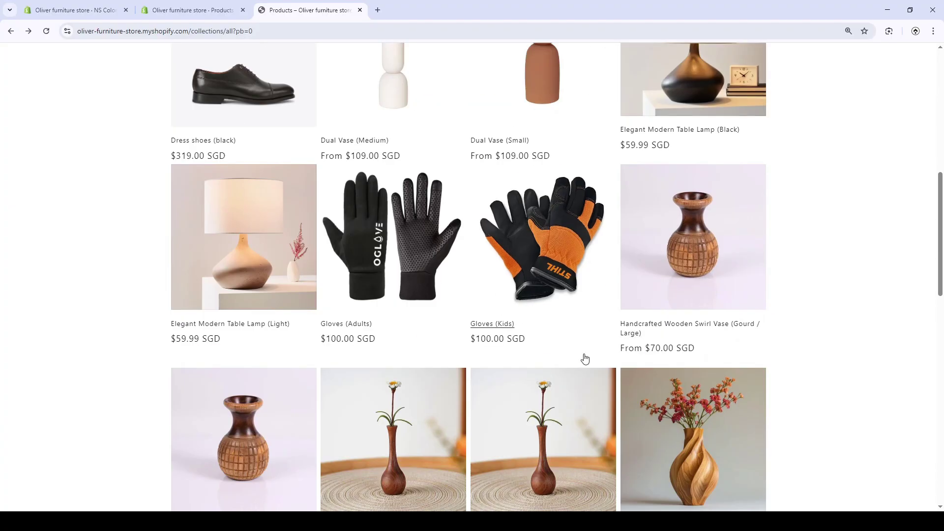
scroll(570, 363, down, 2)
scroll(560, 364, down, 8)
scroll(538, 374, up, 5)
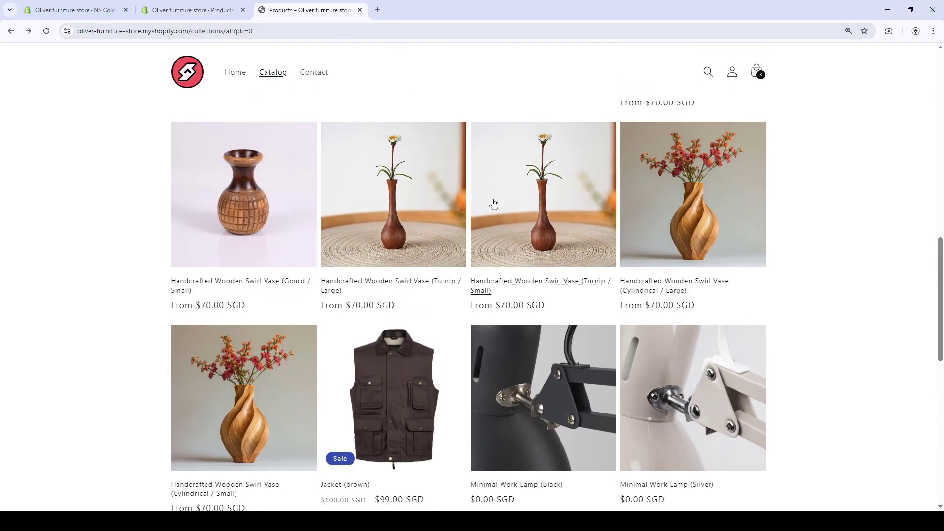
scroll(366, 254, up, 1)
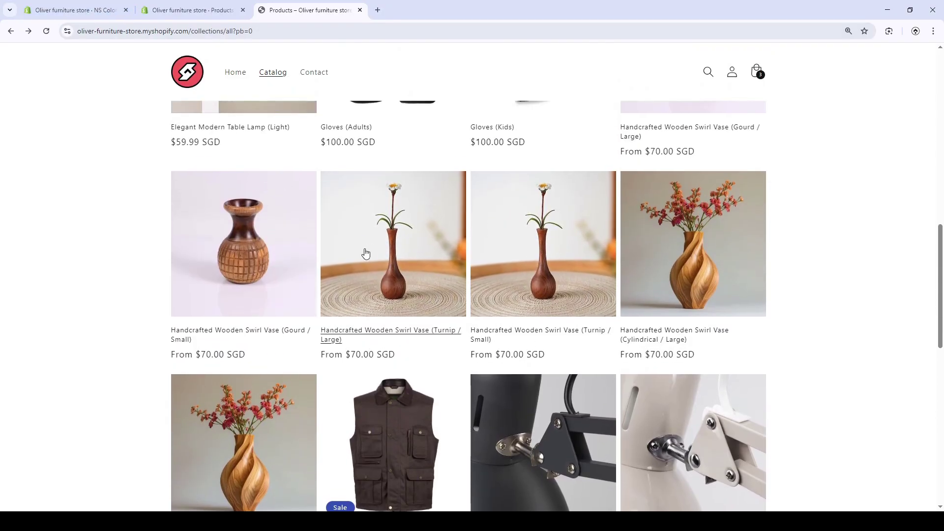
Set the global rule to show variants based on primary options Color and Vase shape, and save
click(68, 6)
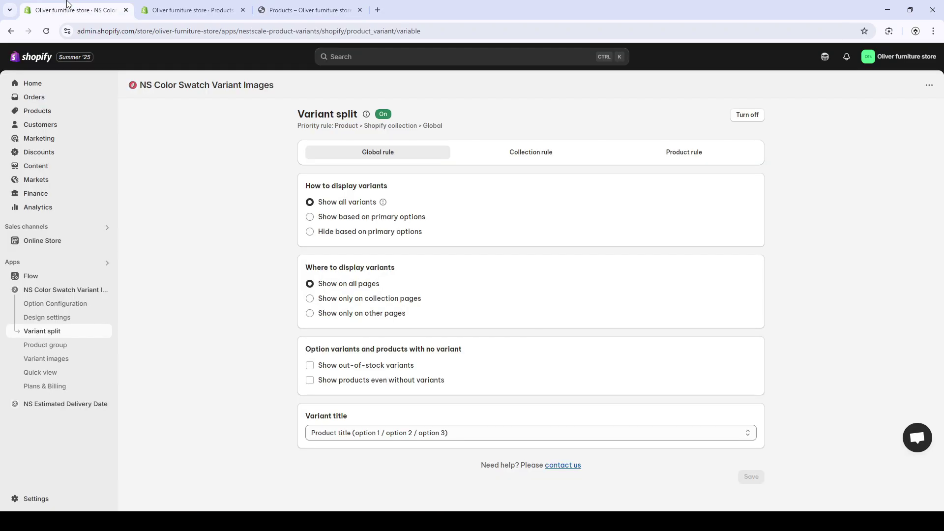
click(322, 216)
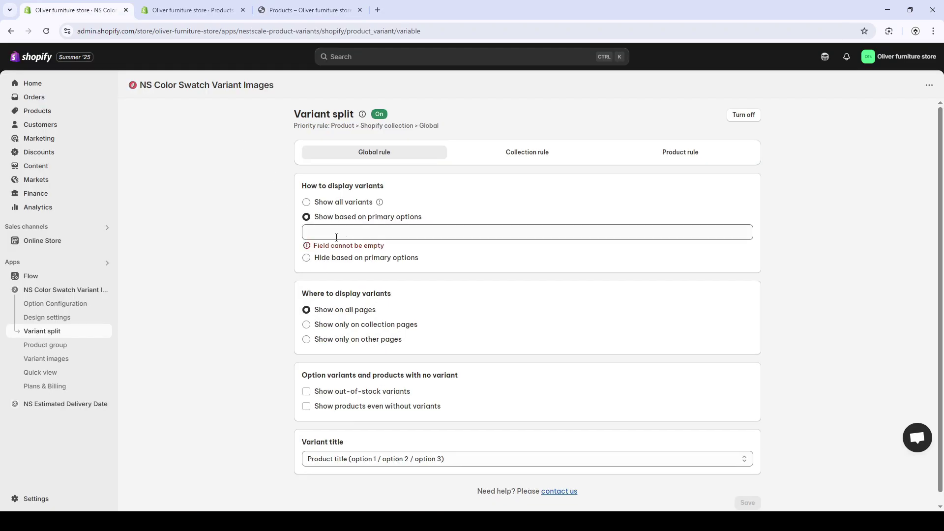
click(319, 234)
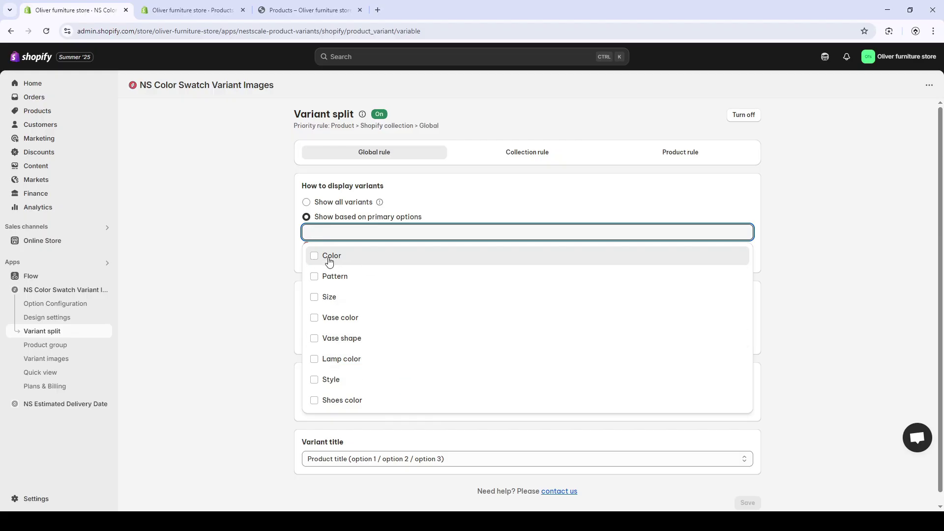
click(318, 256)
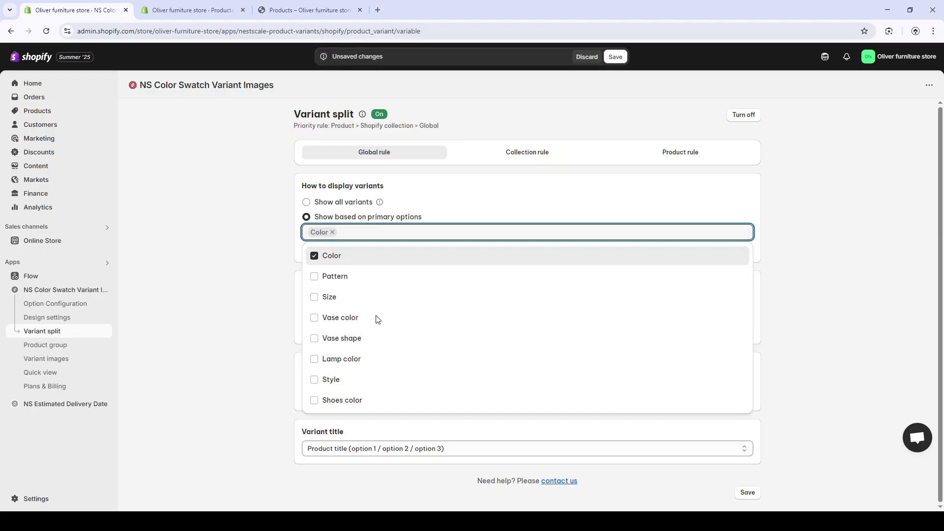
click(315, 344)
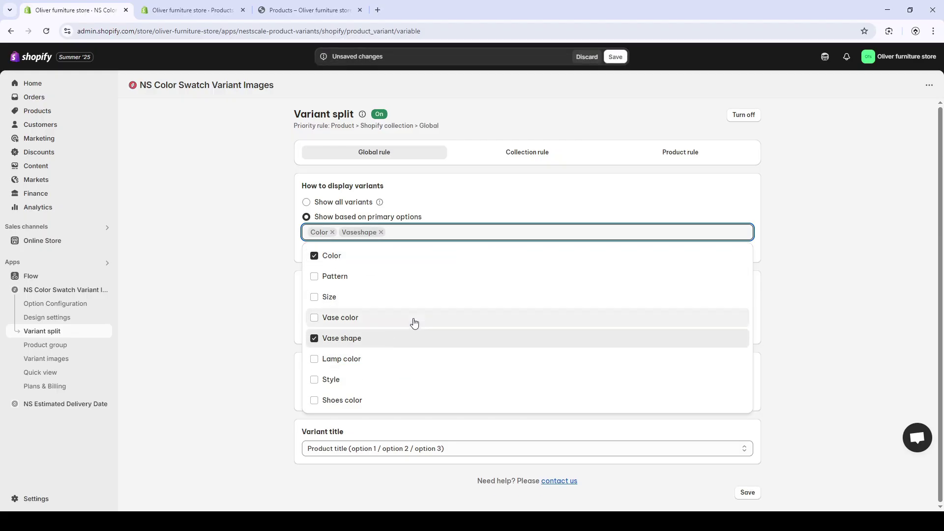
click(786, 234)
click(604, 62)
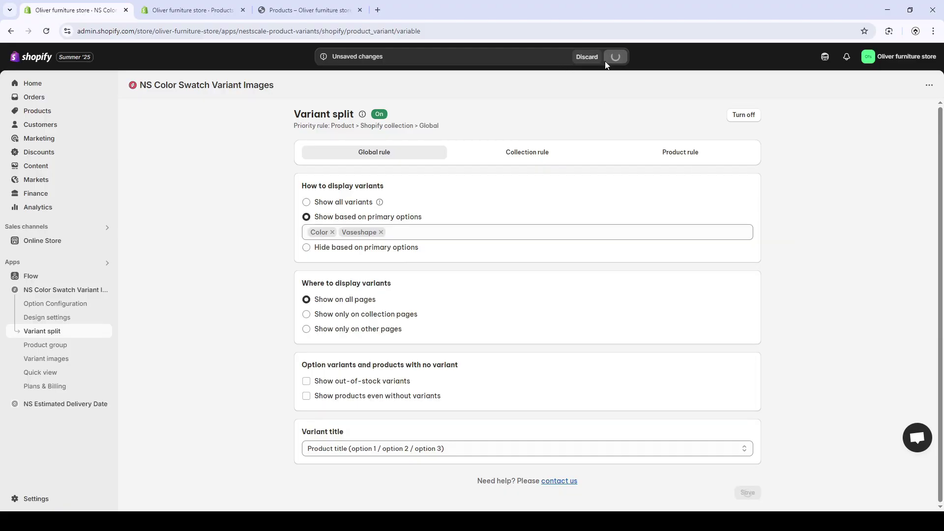
Check the beige curtains product page and its Color label in the storefront
click(310, 10)
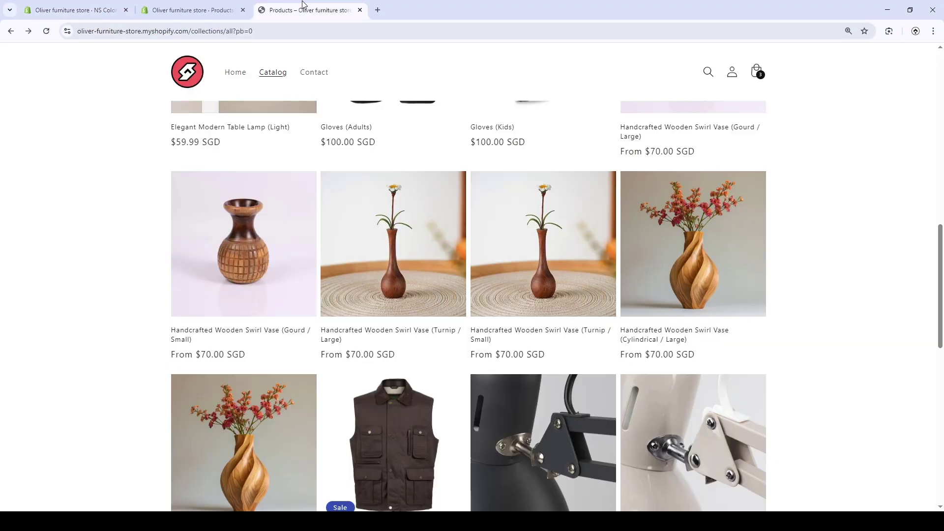
scroll(420, 158, down, 5)
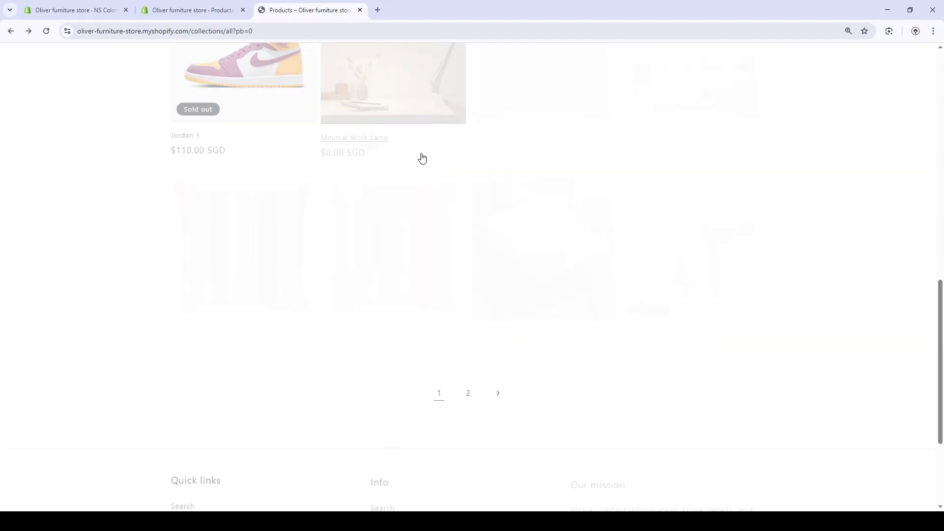
scroll(384, 228, up, 12)
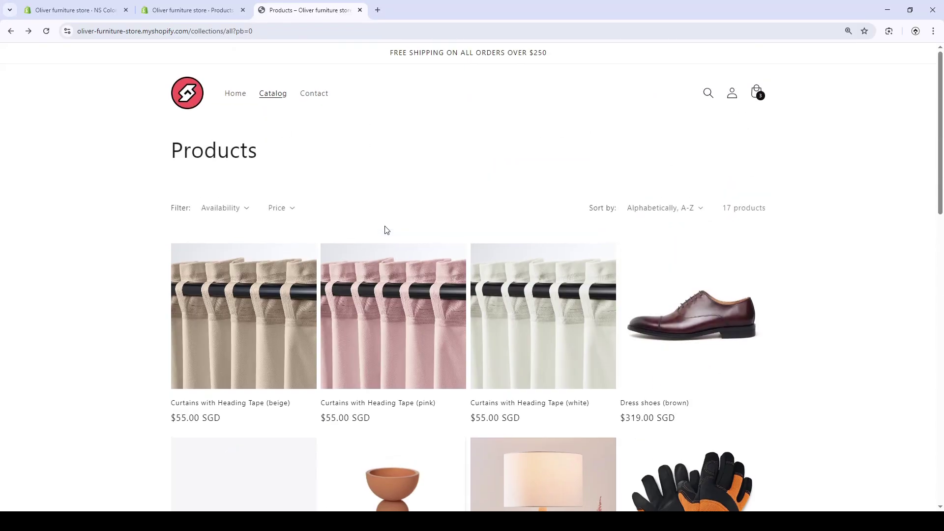
scroll(384, 229, down, 3)
click(285, 193)
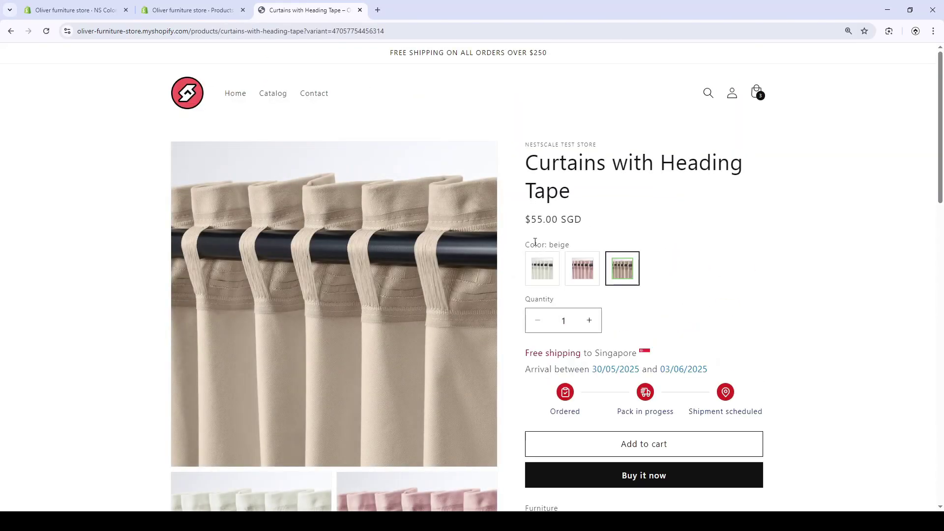
drag(525, 244, 564, 244)
click(11, 31)
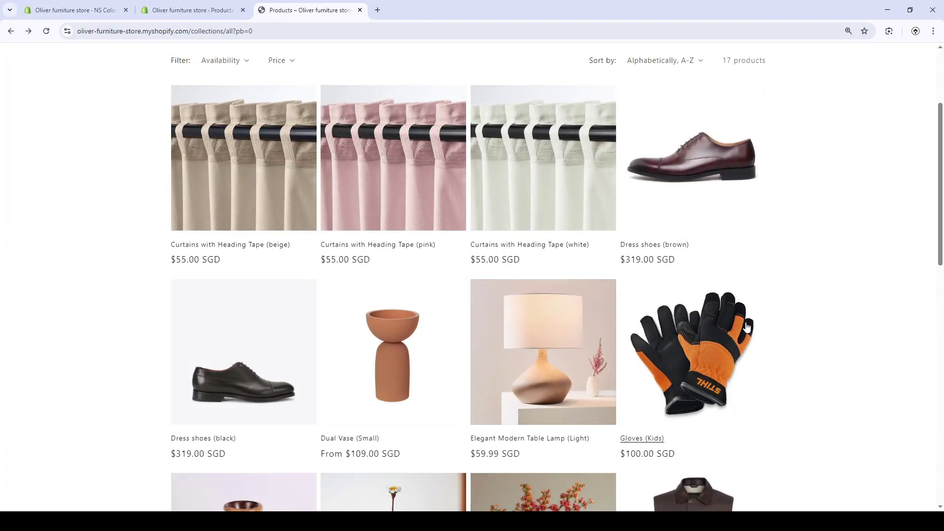
Switch the dress shoes to brown and check the Dual Vase size list, then return to the catalog
scroll(275, 315, down, 3)
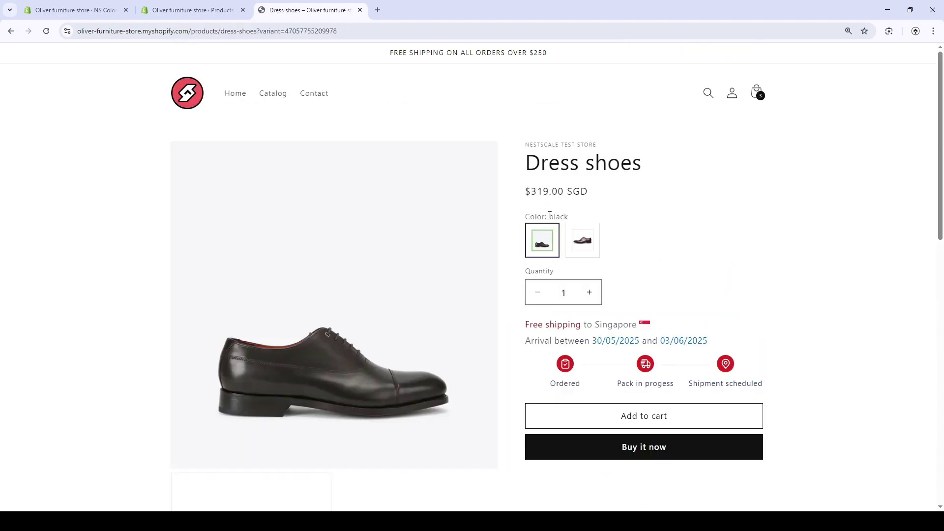
click(570, 239)
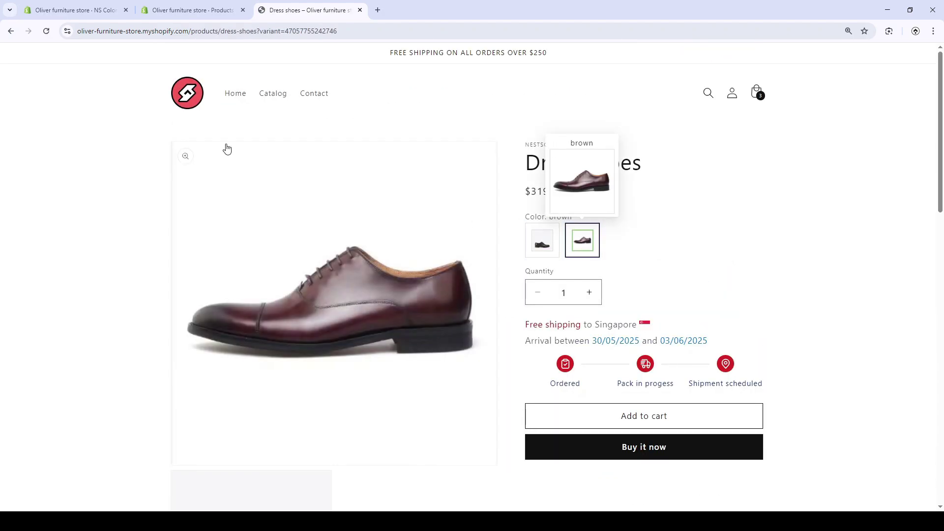
click(5, 33)
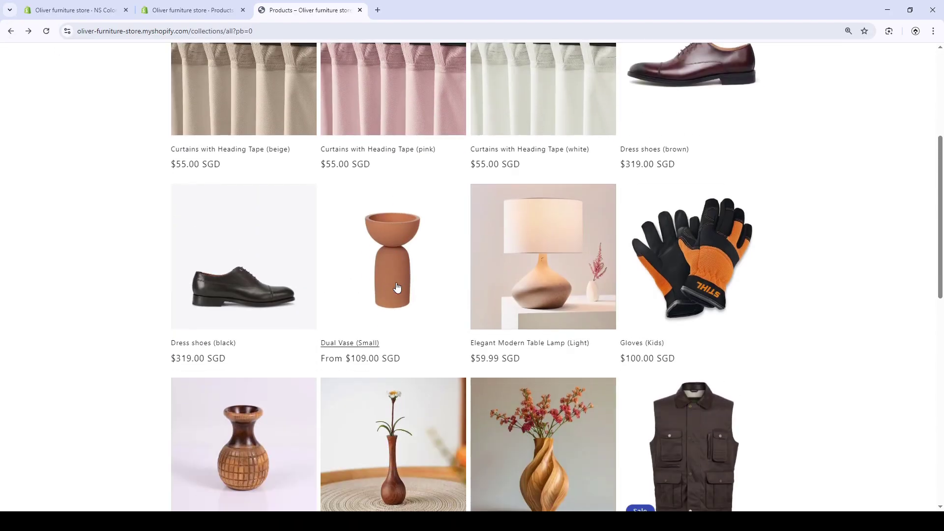
click(395, 263)
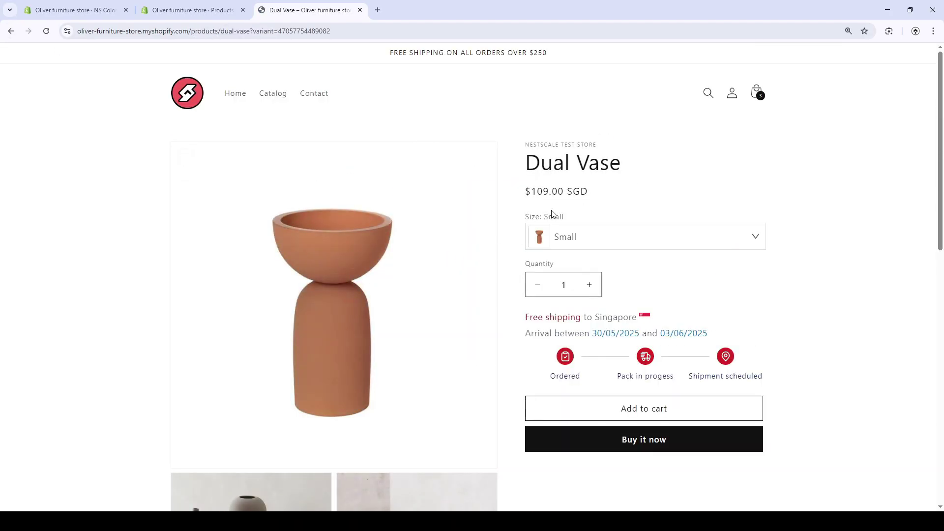
click(563, 238)
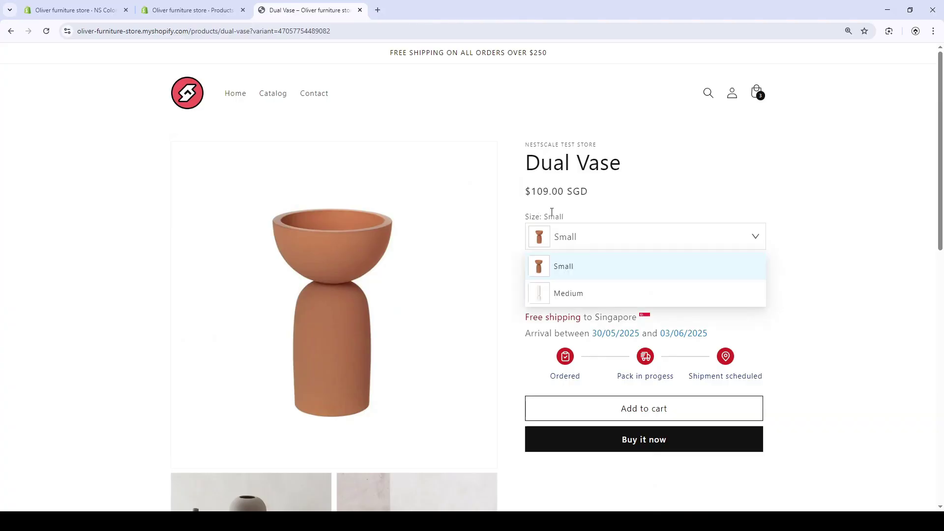
double_click(527, 215)
click(11, 31)
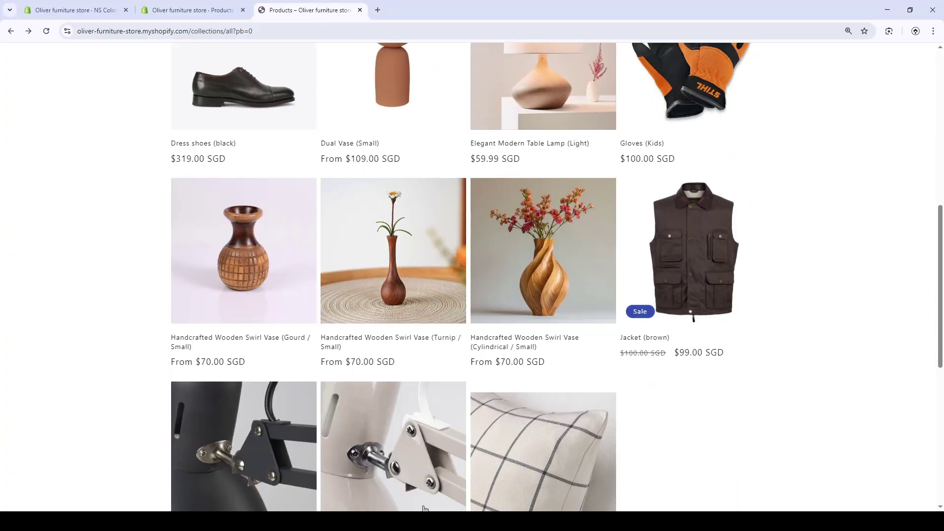
Change the global rule to 'Hide based on primary options' and save it
click(86, 10)
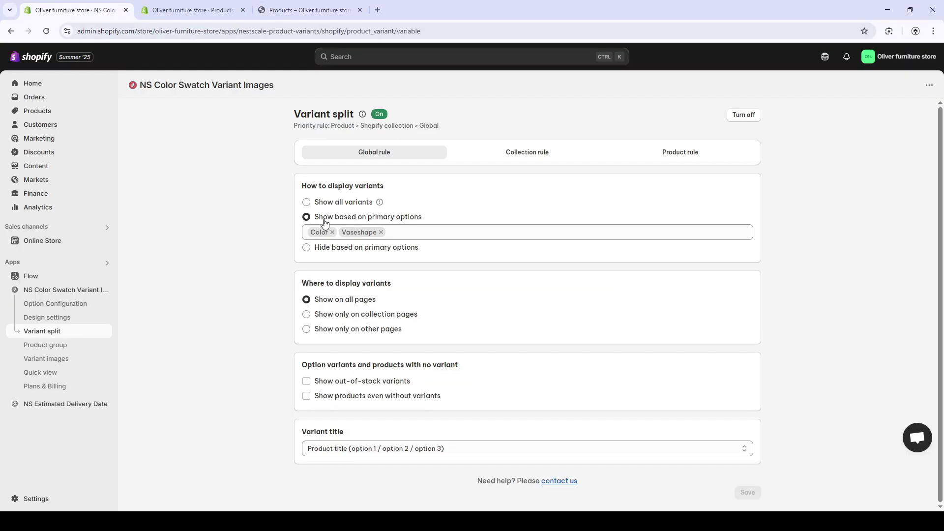
click(320, 251)
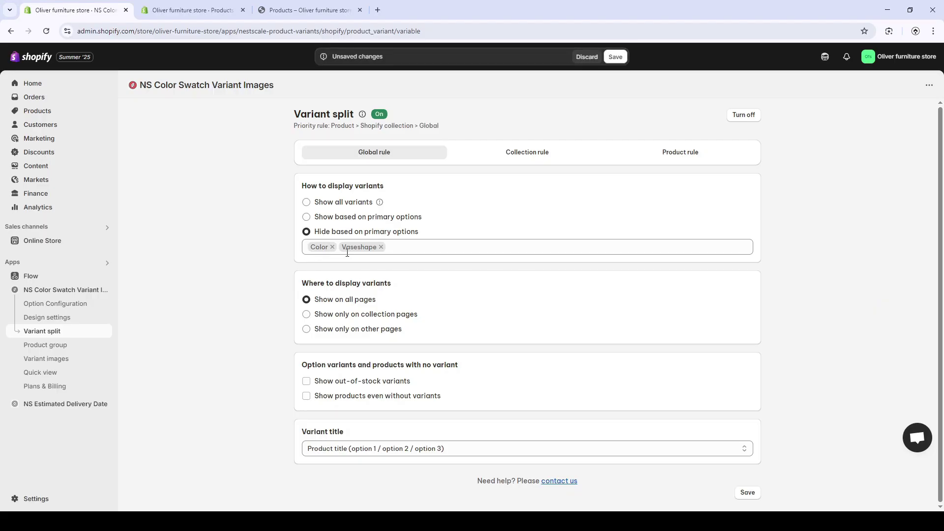
click(614, 57)
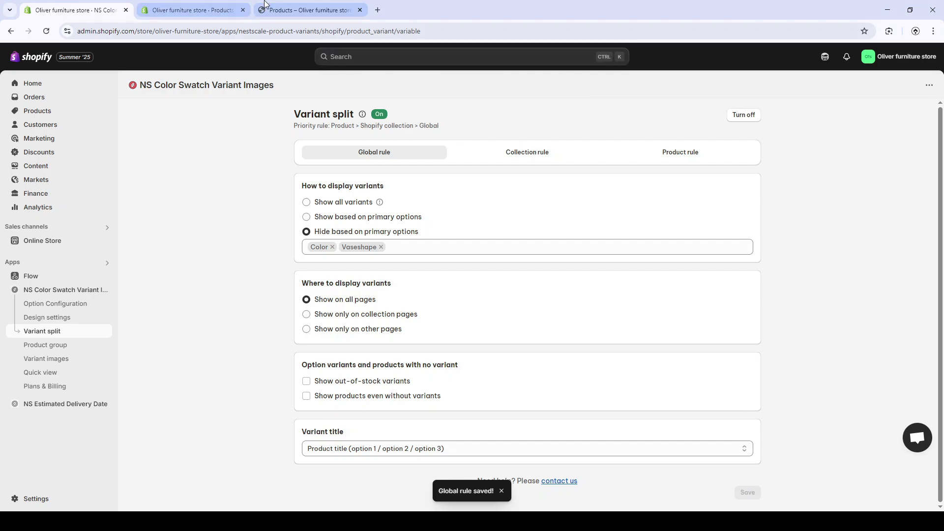
Reload the storefront catalog and inspect the white curtains product page
click(266, 6)
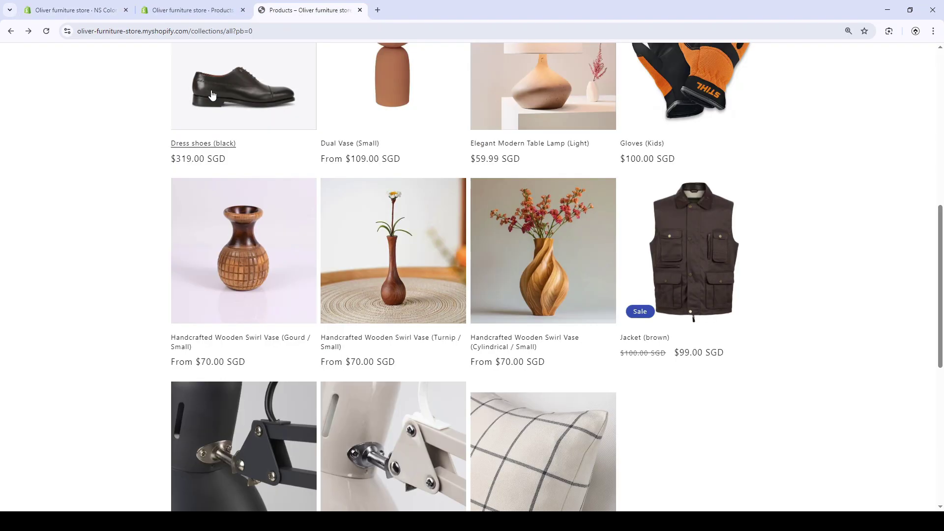
click(46, 31)
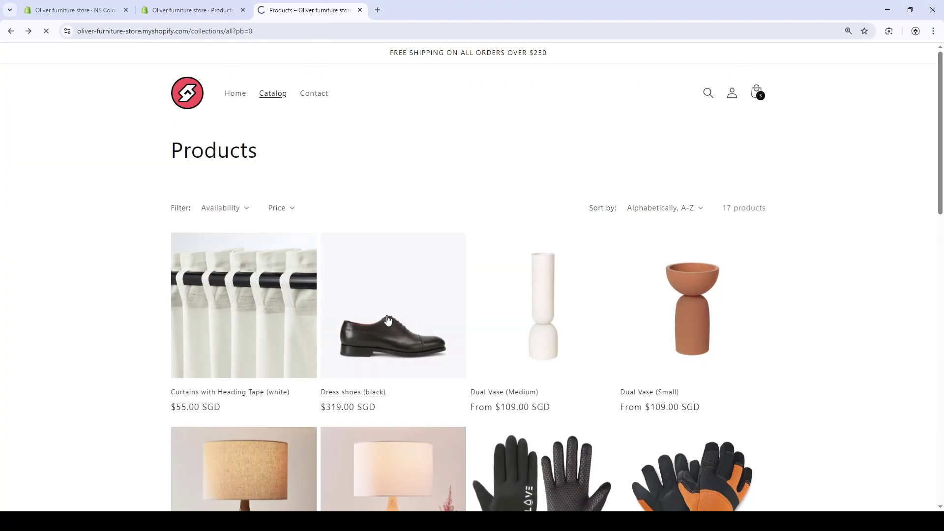
click(302, 270)
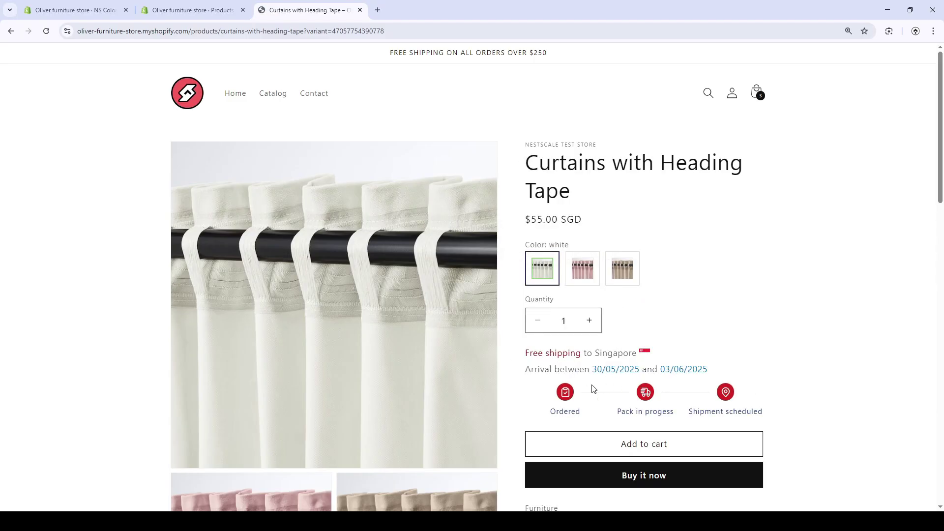
drag(564, 414, 763, 413)
click(783, 394)
click(10, 31)
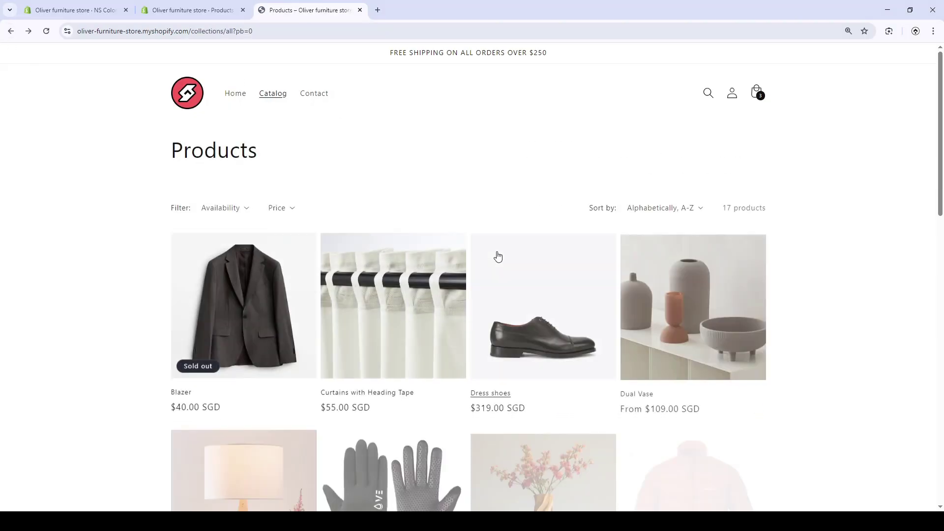
Open the Elegant Modern Table Lamp (Light), switch it to Black, and return to the collection
scroll(501, 228, down, 1)
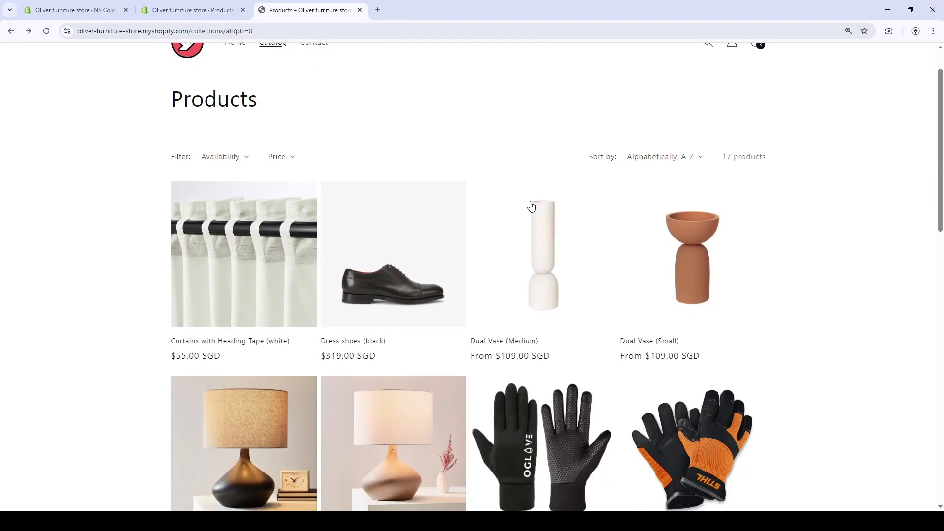
scroll(532, 206, down, 2)
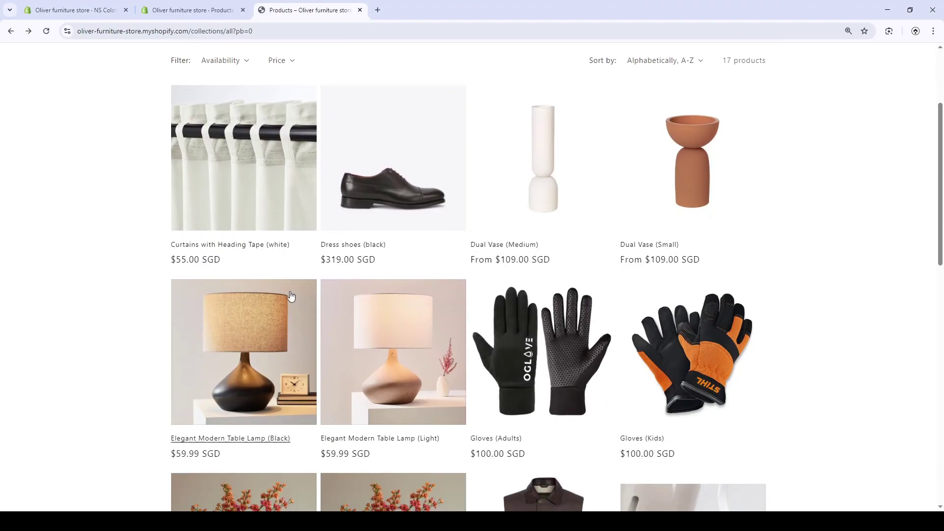
scroll(388, 312, down, 3)
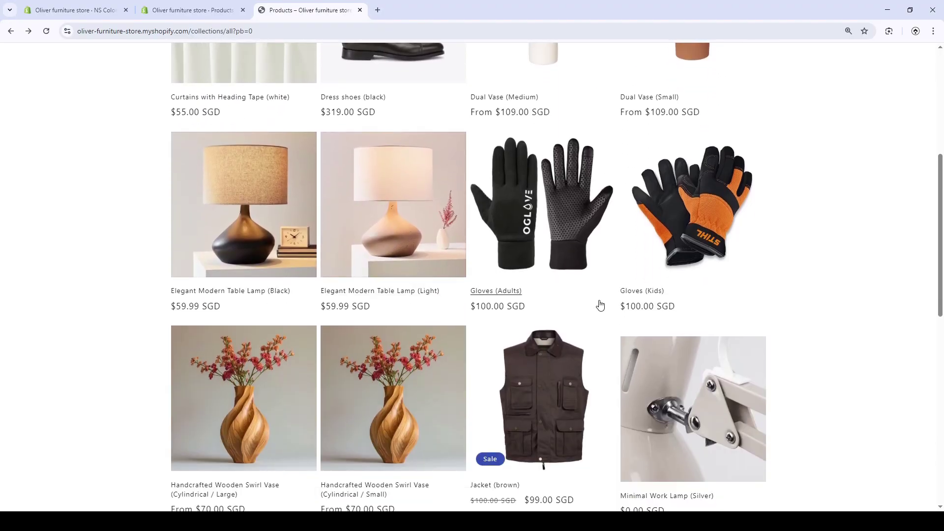
click(342, 218)
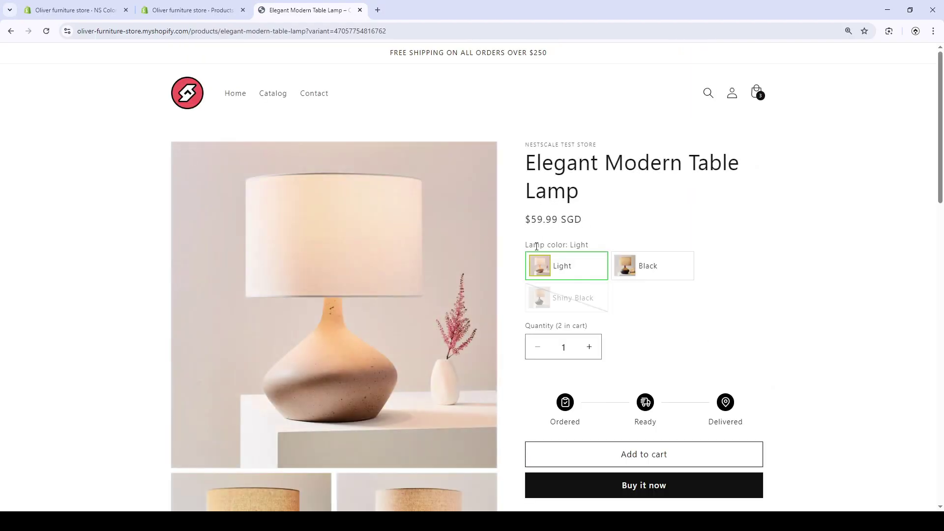
click(620, 265)
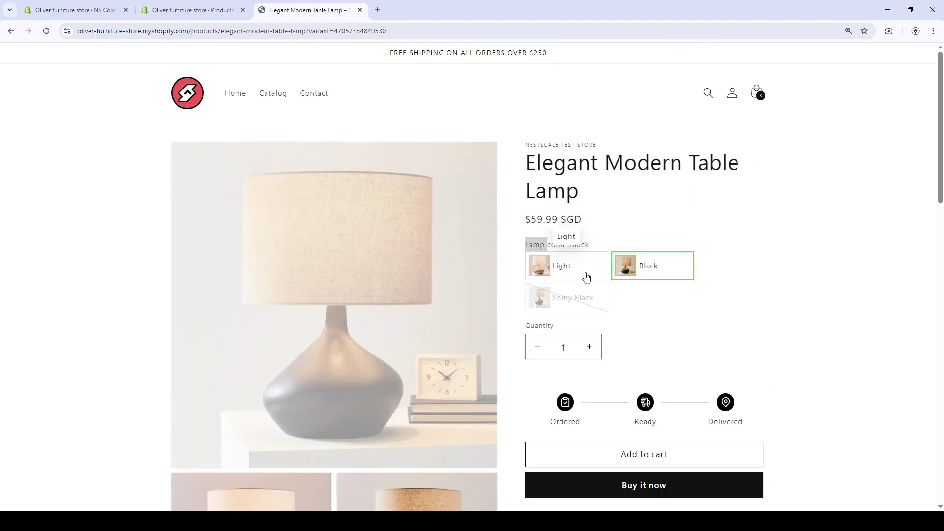
click(8, 32)
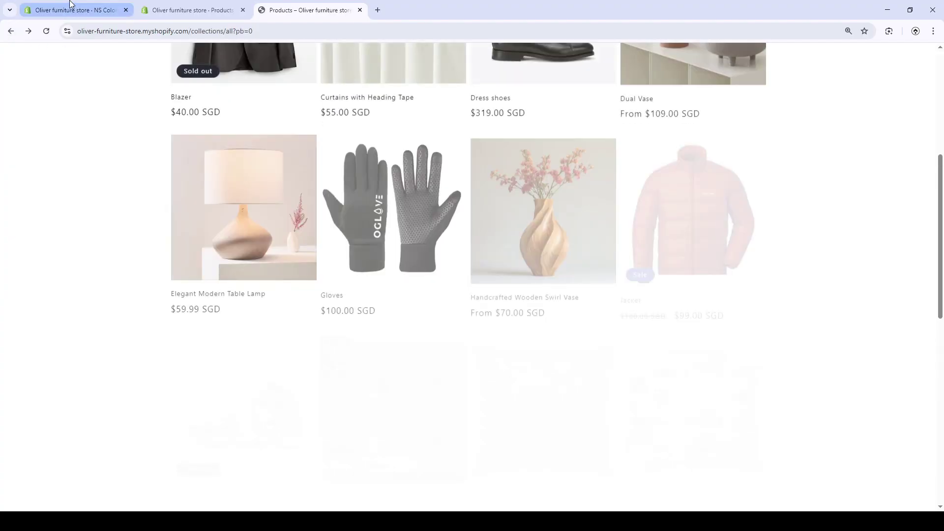
Set Where to display variants to 'Show only on other pages' and save the global rule
click(71, 6)
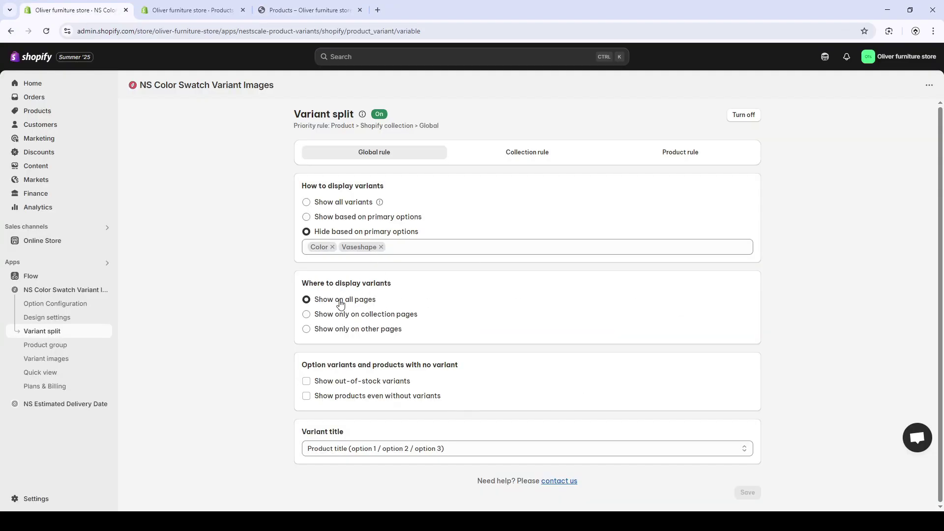
click(350, 318)
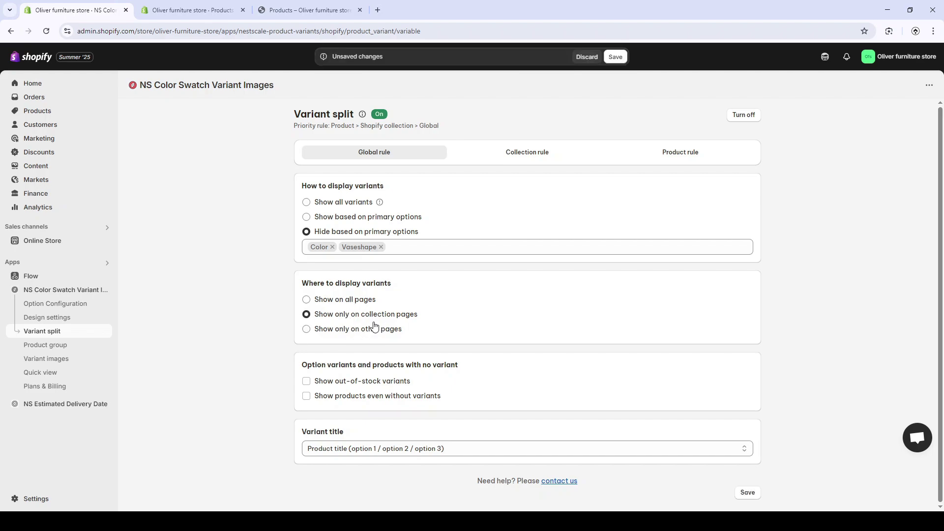
click(305, 10)
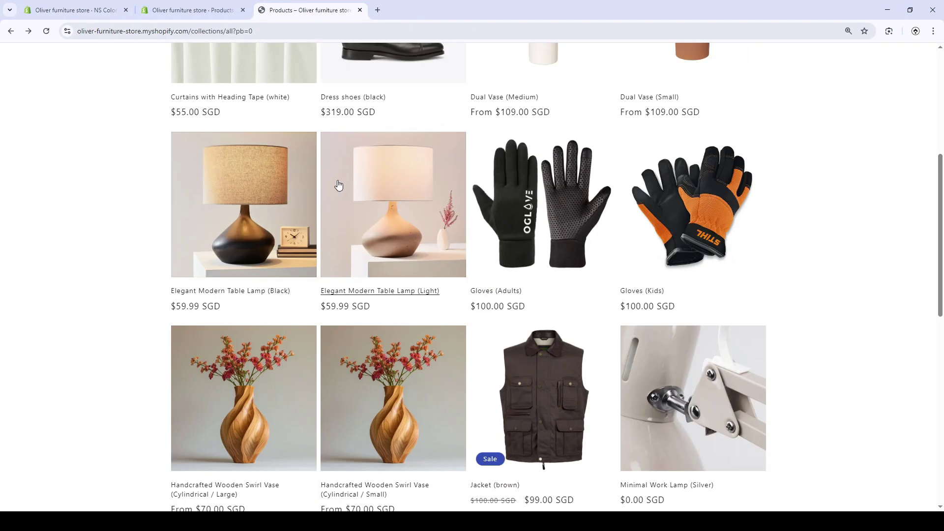
scroll(250, 456, up, 6)
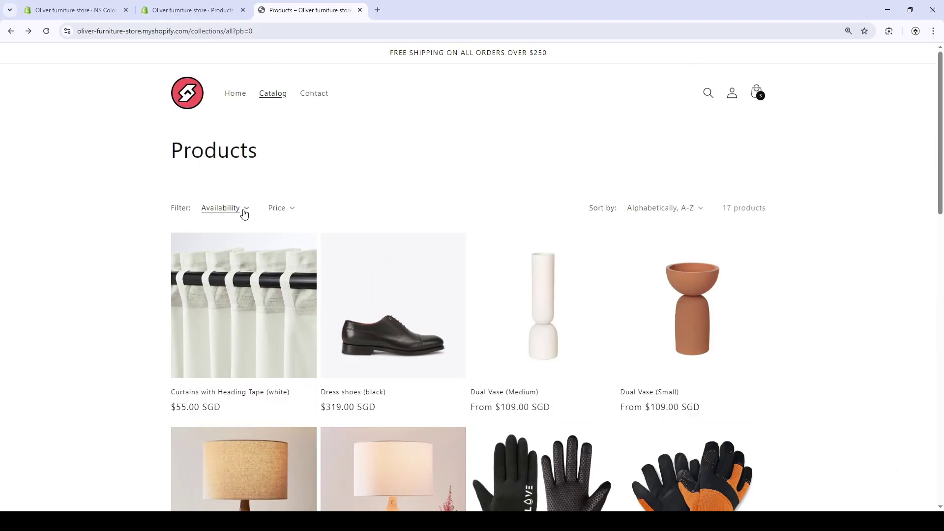
click(47, 3)
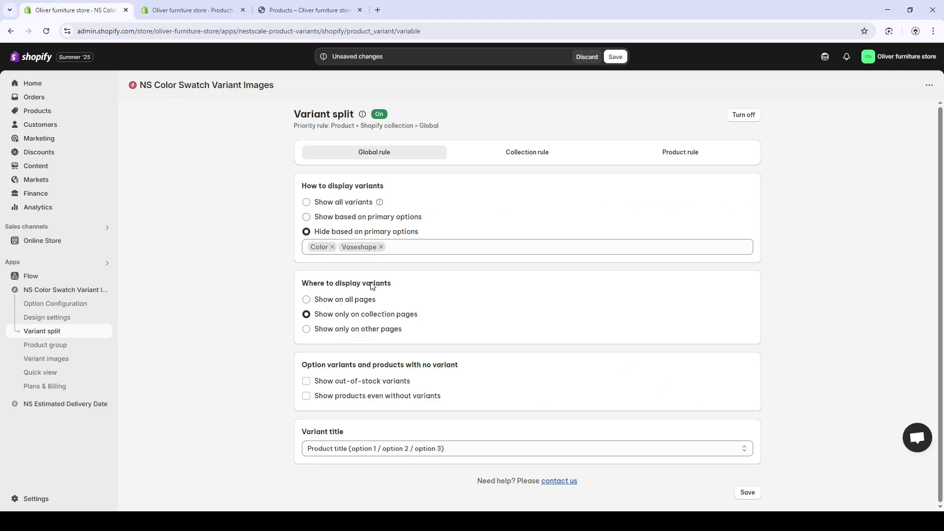
click(365, 336)
click(615, 57)
Scroll through the storefront home page's Seasonal Grace and Everyday Essentials product sections
key(ctrl+3)
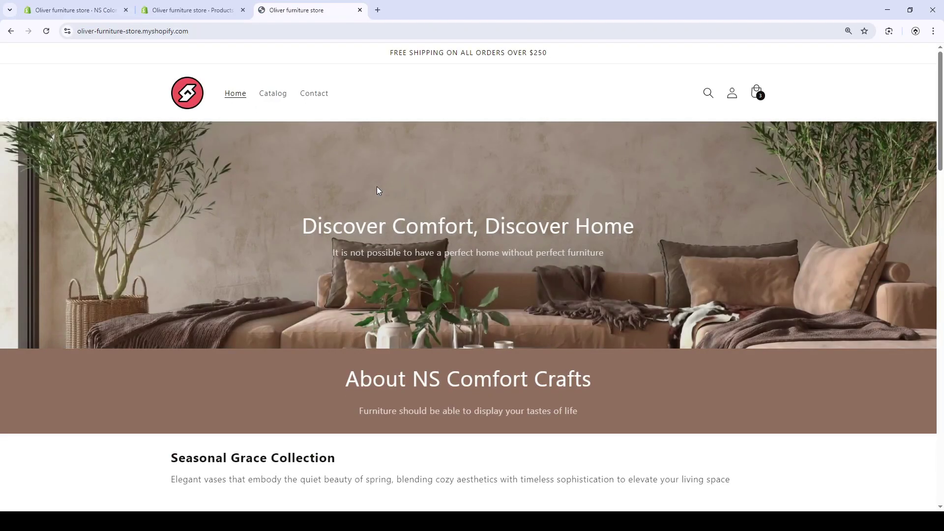
scroll(377, 191, down, 7)
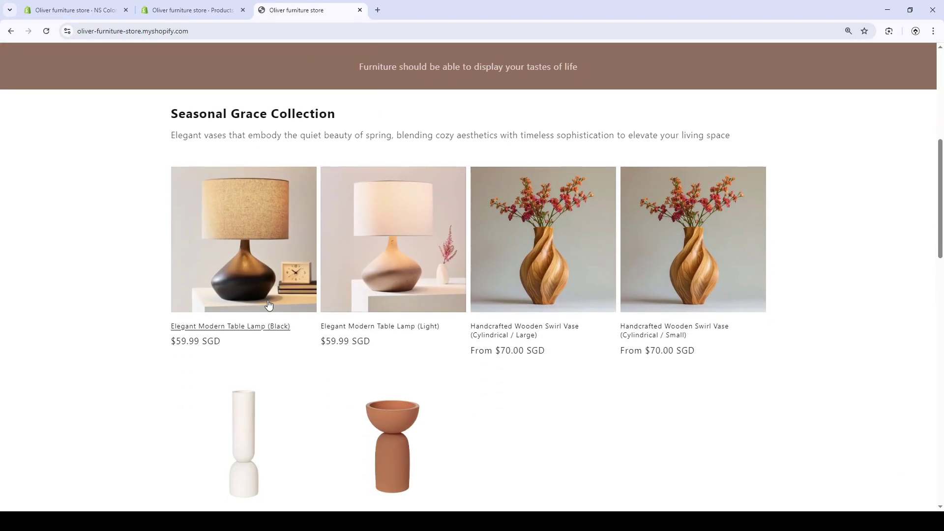
scroll(255, 251, down, 4)
scroll(368, 310, down, 3)
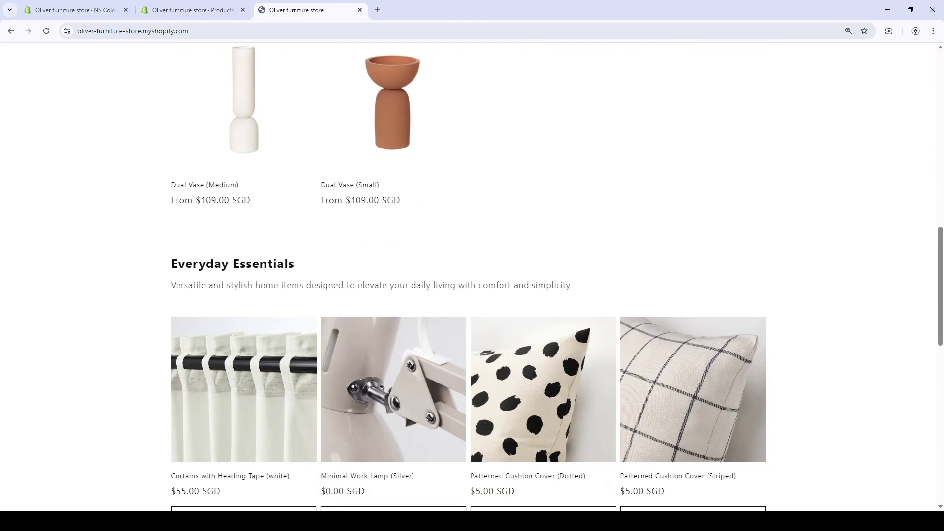
scroll(319, 288, down, 4)
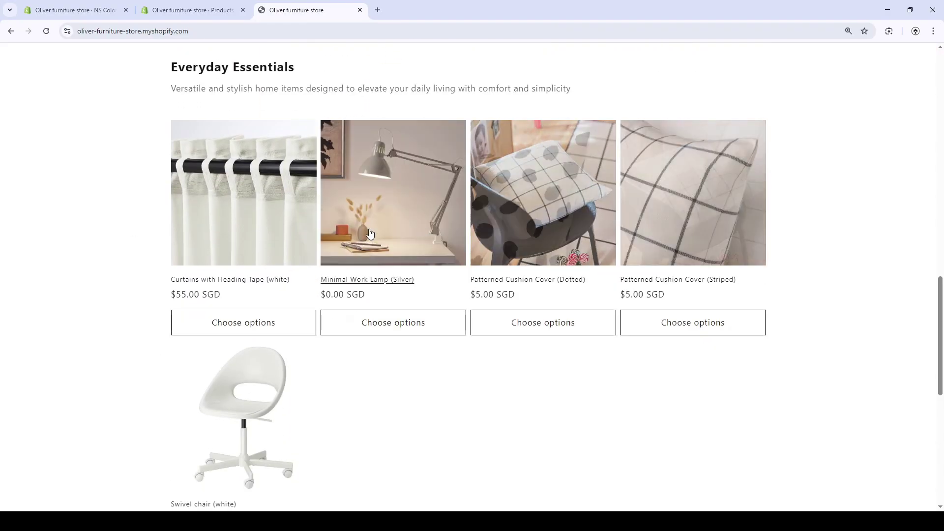
scroll(245, 247, down, 4)
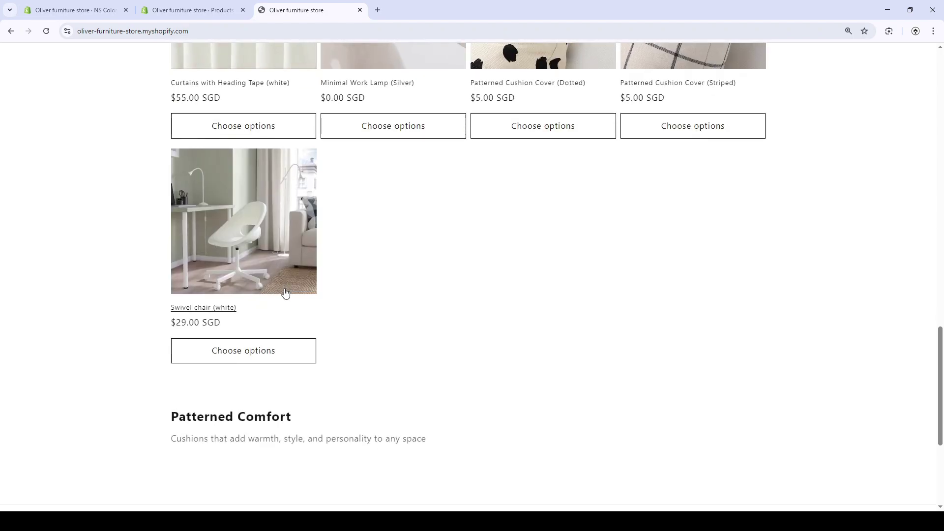
scroll(285, 293, up, 1)
scroll(285, 293, up, 1)
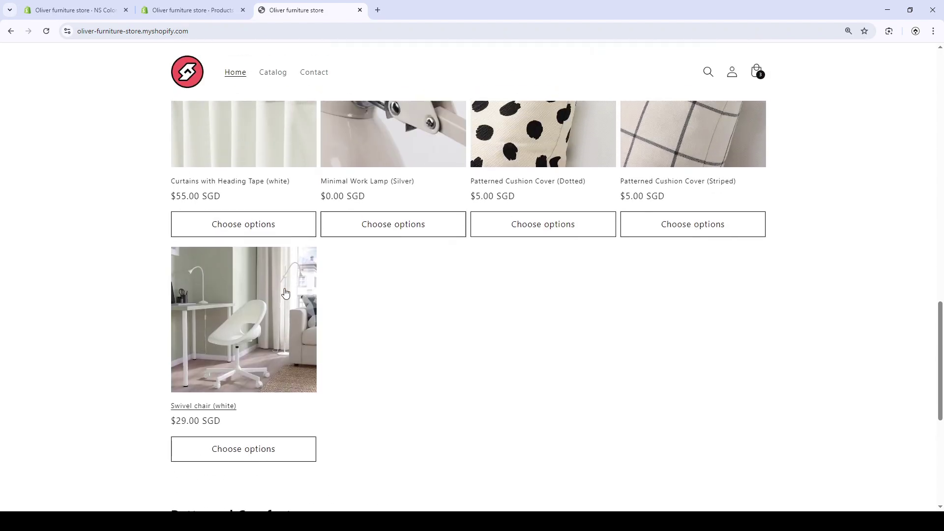
scroll(285, 293, down, 6)
scroll(285, 293, up, 8)
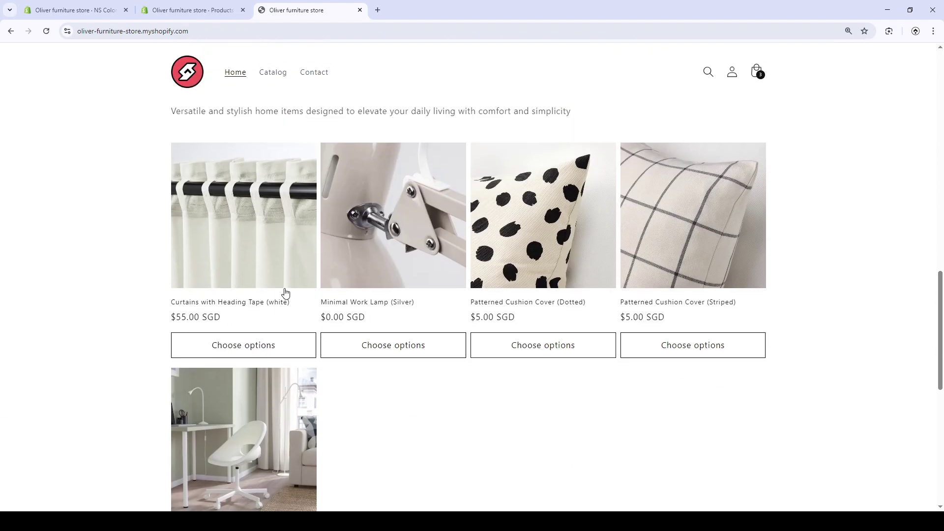
scroll(285, 293, up, 10)
Set the global variant split to show all variants and save the rule
click(109, 5)
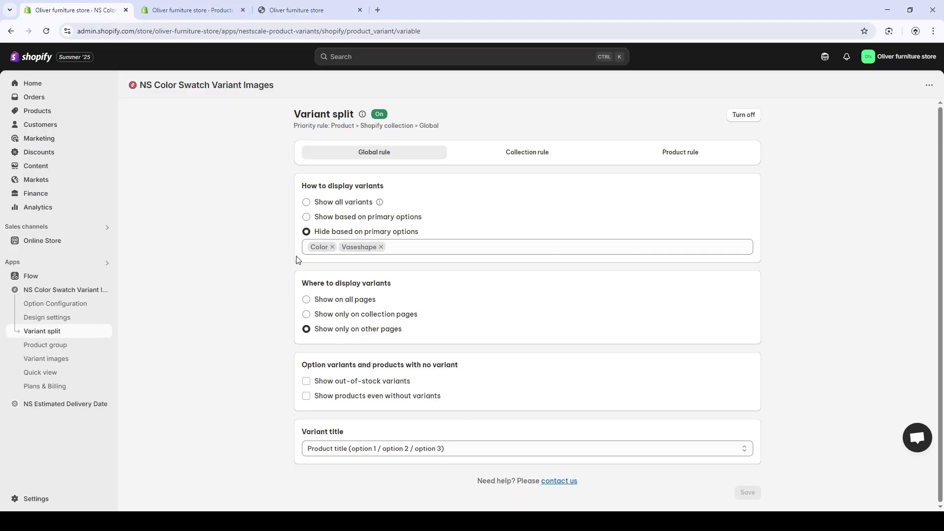
click(320, 207)
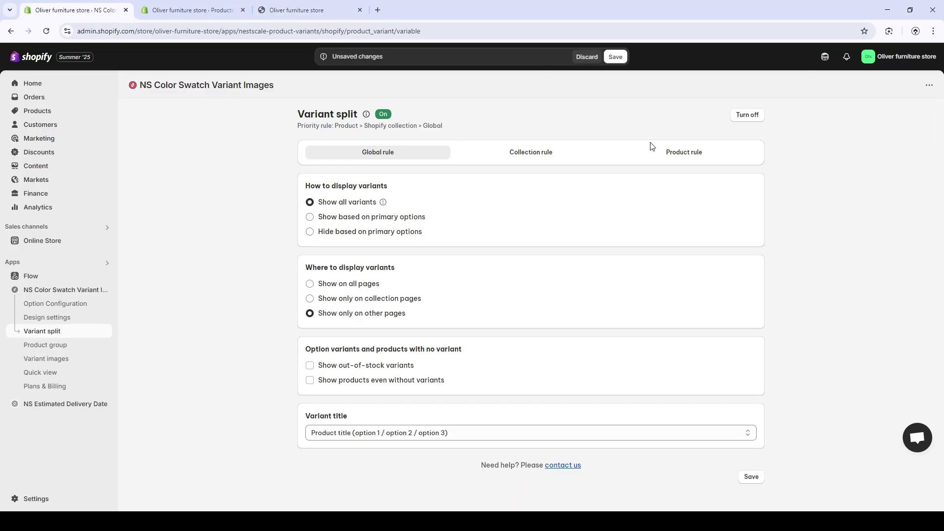
click(616, 63)
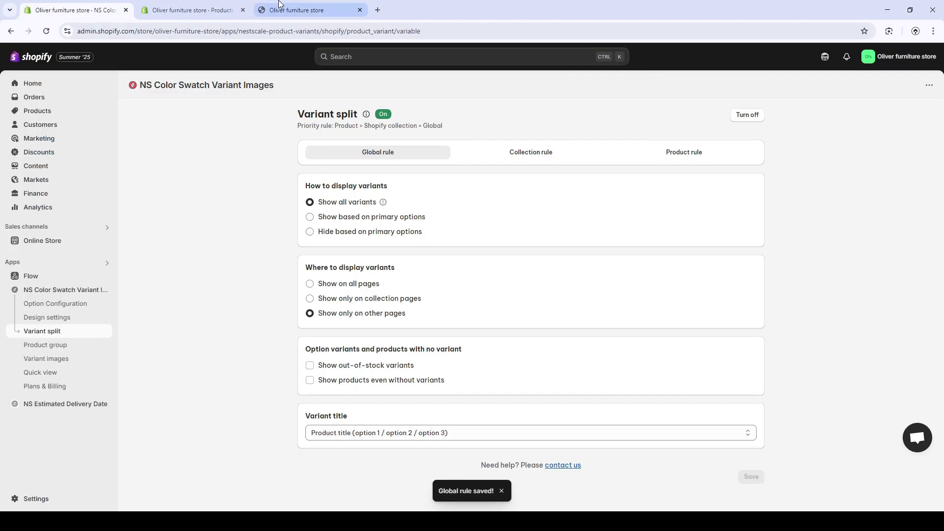
Reload the storefront home page and scroll through its collections to check the result
click(305, 10)
click(46, 30)
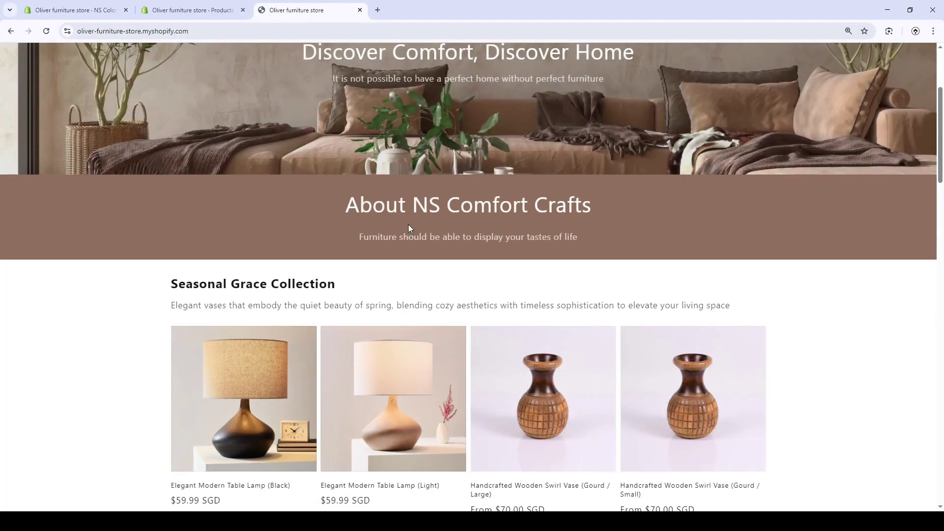
scroll(408, 224, down, 4)
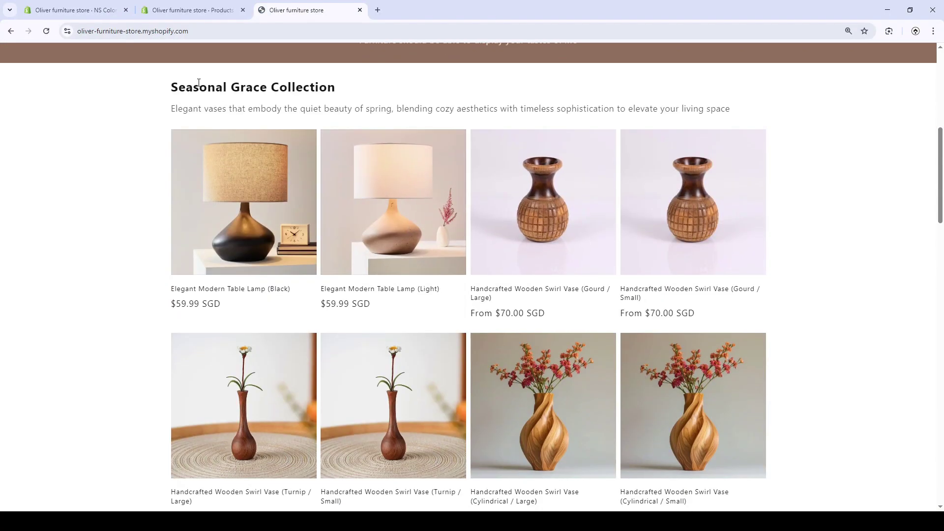
scroll(460, 248, down, 8)
scroll(461, 248, down, 2)
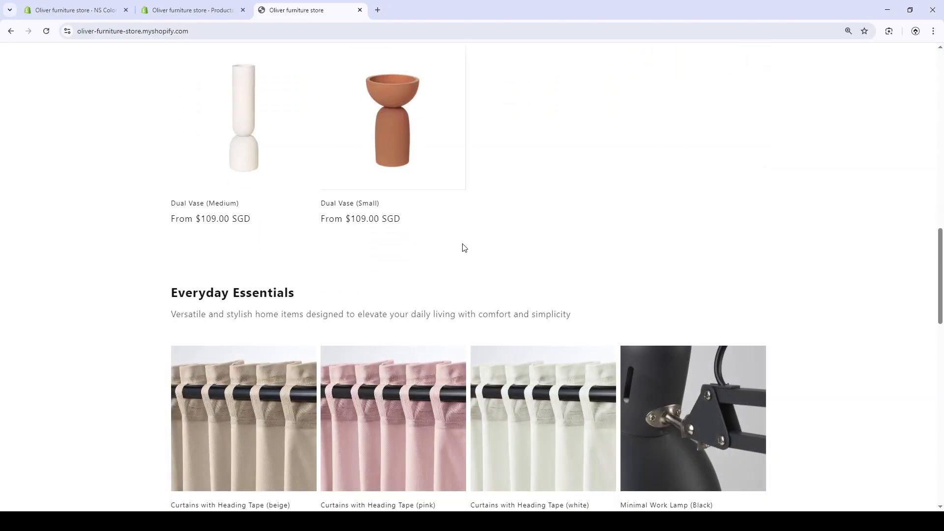
scroll(461, 246, down, 5)
scroll(427, 239, down, 7)
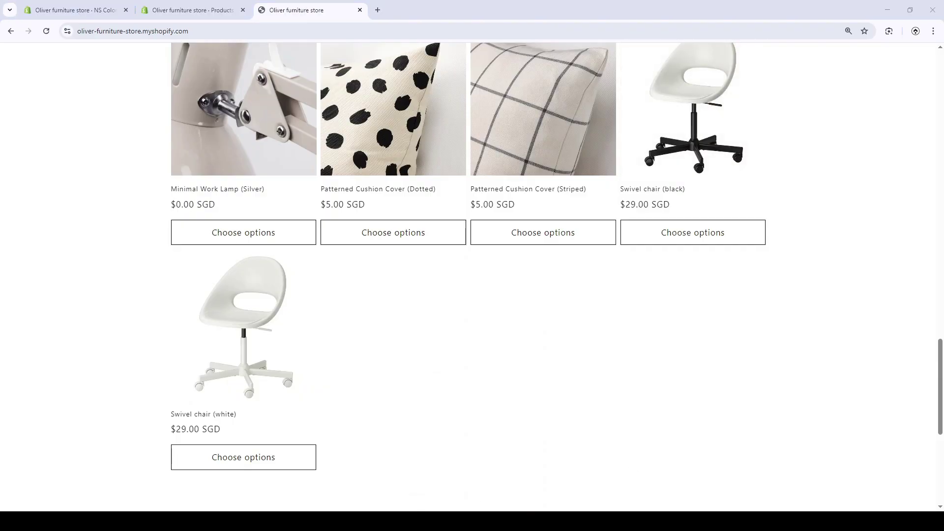
key(ctrl+1)
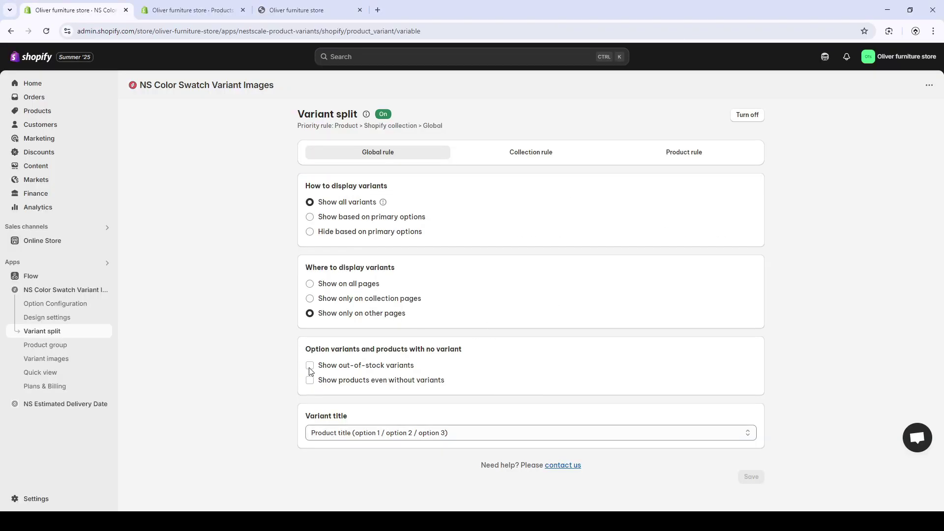
Tick the out-of-stock variants option, then open the Stilren Vase product from Products
click(355, 369)
click(195, 10)
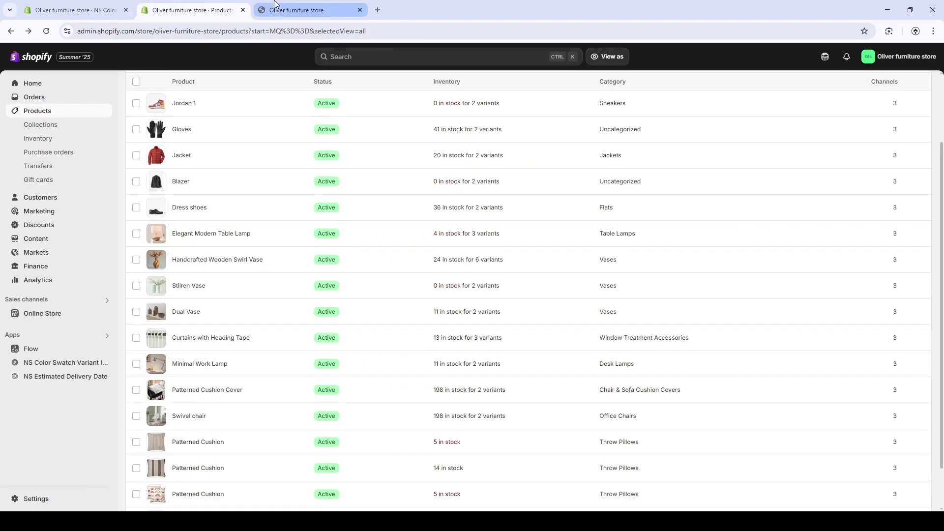
scroll(246, 158, up, 2)
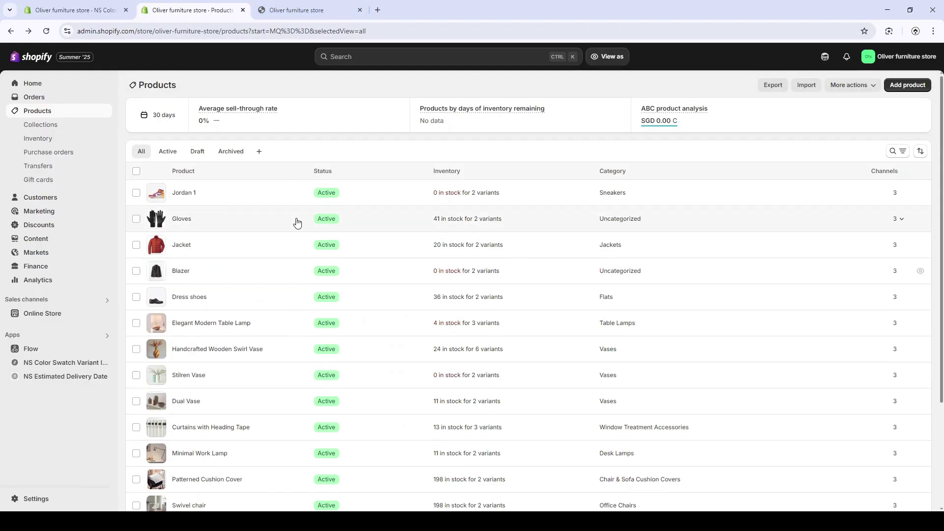
click(254, 374)
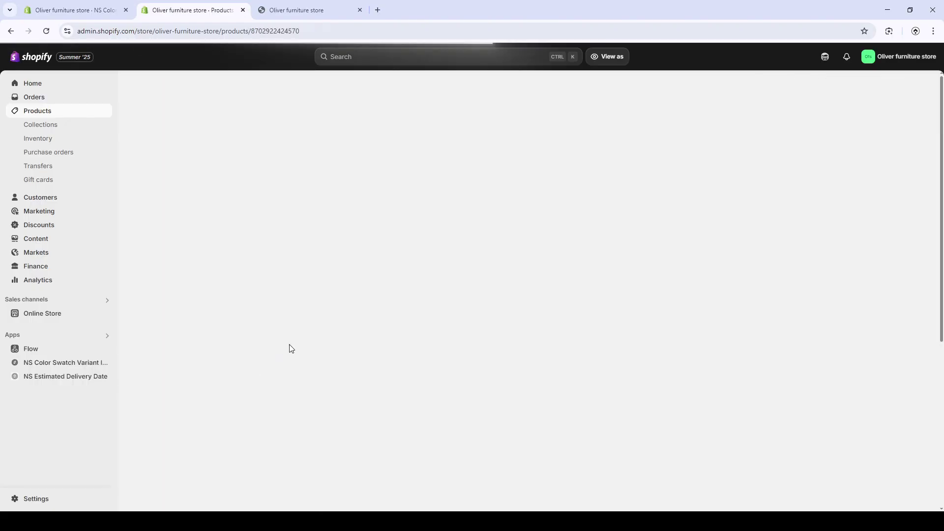
Raise the White variant's available stock to 5 and save the product
scroll(382, 376, down, 6)
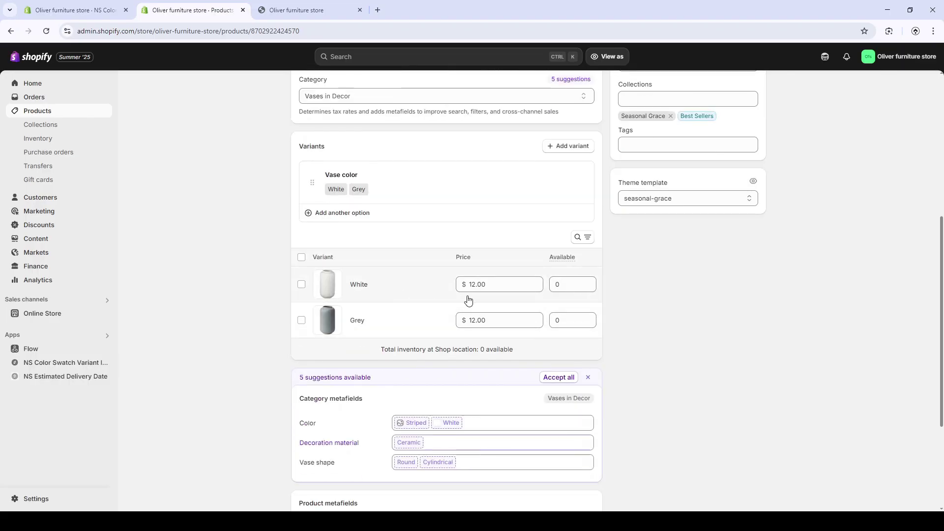
click(589, 281)
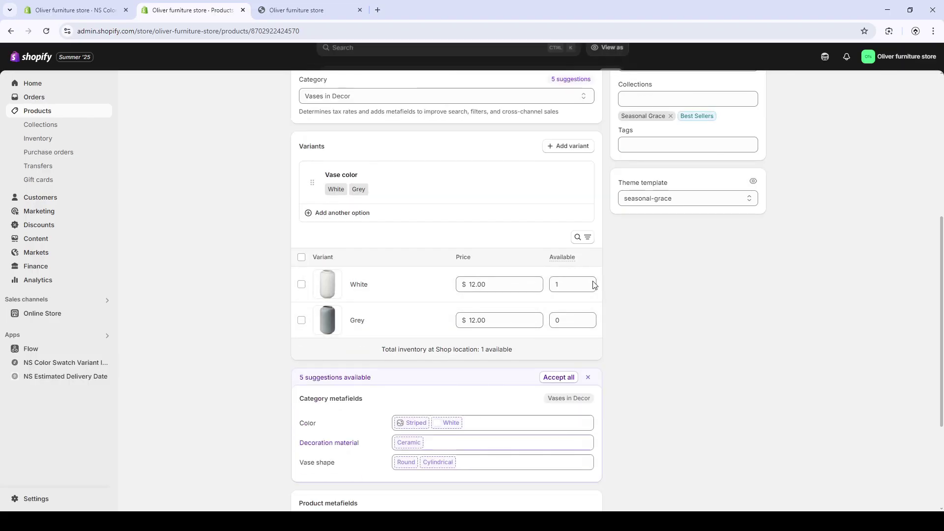
click(589, 282)
click(589, 281)
click(589, 282)
click(590, 281)
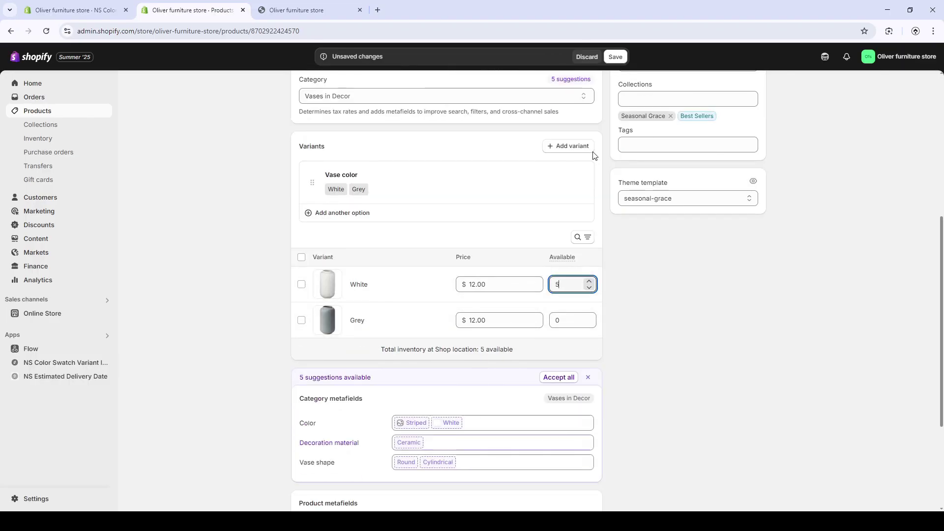
click(622, 58)
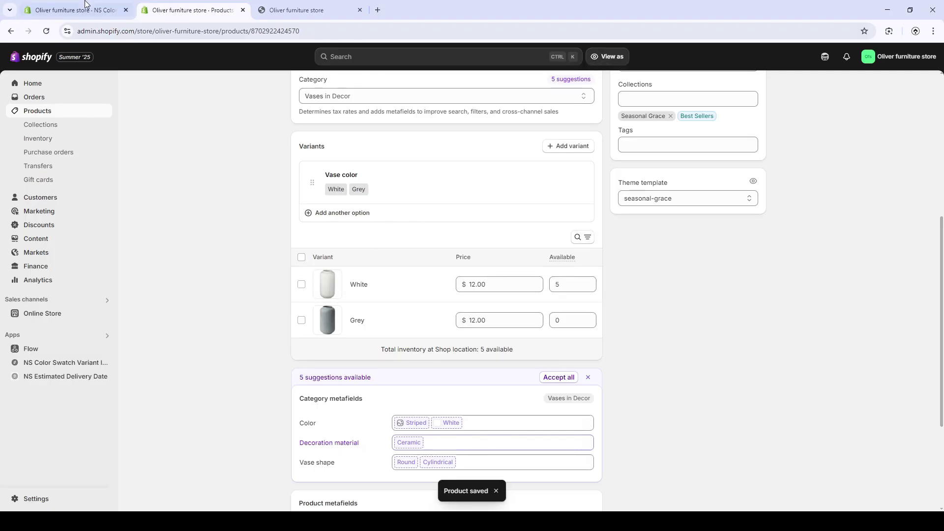
Revert the unsaved out-of-stock option and review the reloaded storefront home page
click(73, 9)
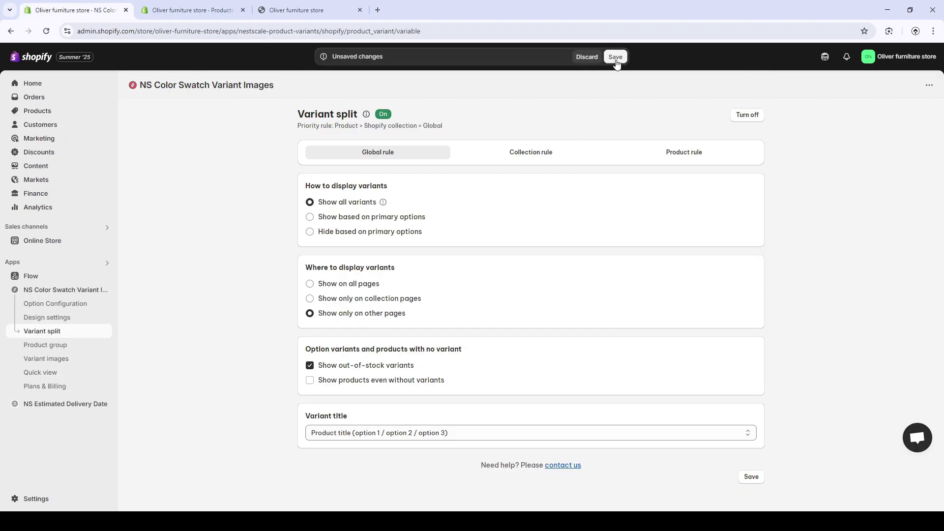
click(392, 364)
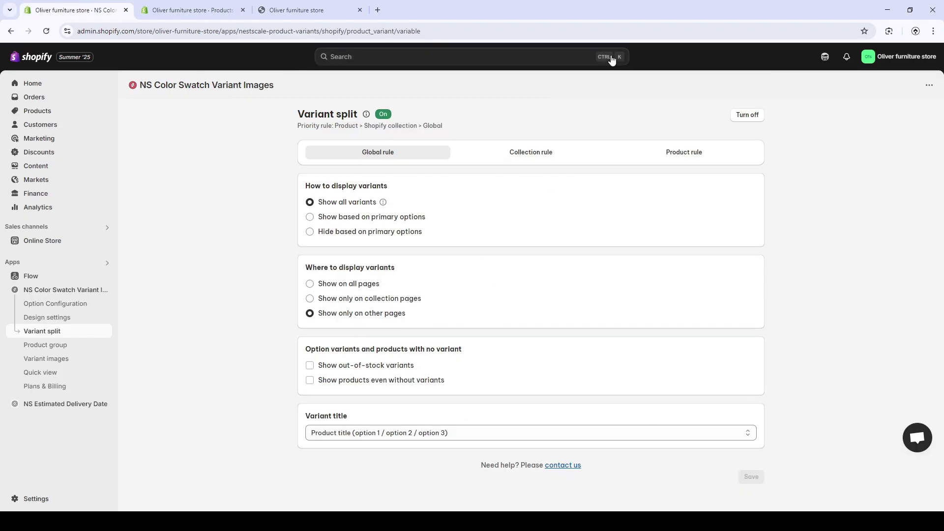
click(296, 10)
click(46, 31)
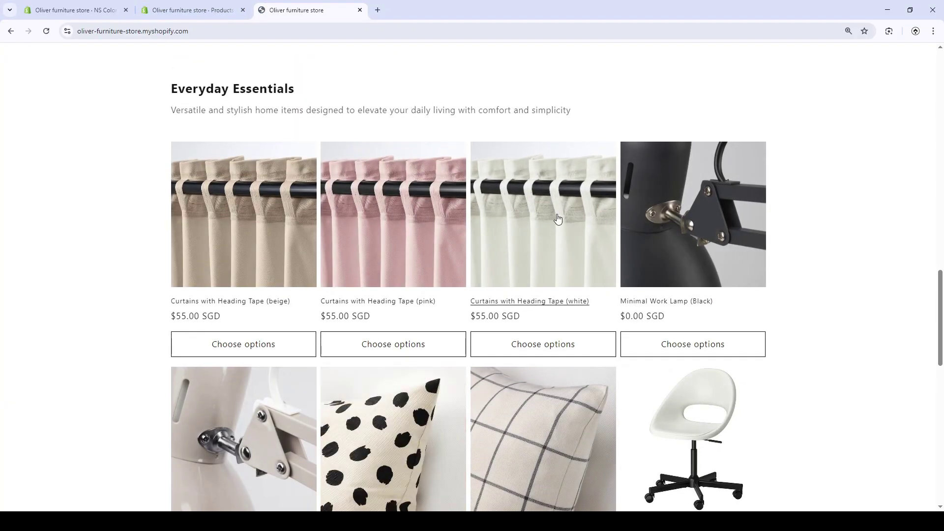
scroll(556, 215, down, 4)
scroll(558, 219, up, 4)
scroll(558, 219, down, 10)
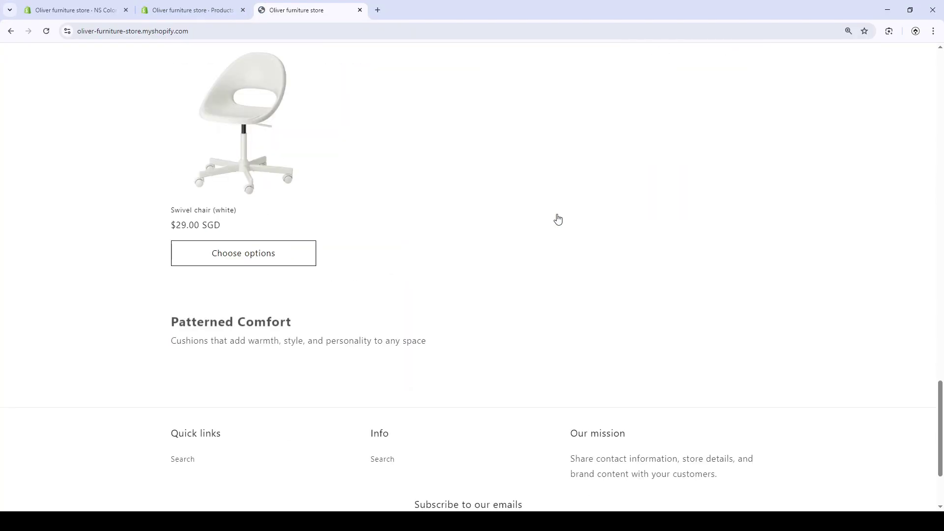
scroll(557, 219, up, 7)
scroll(557, 219, up, 12)
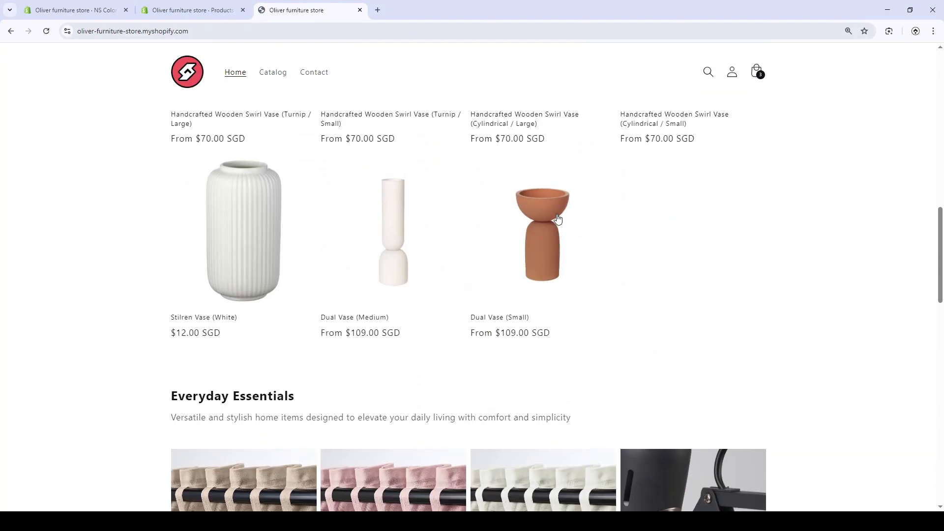
scroll(309, 349, down, 4)
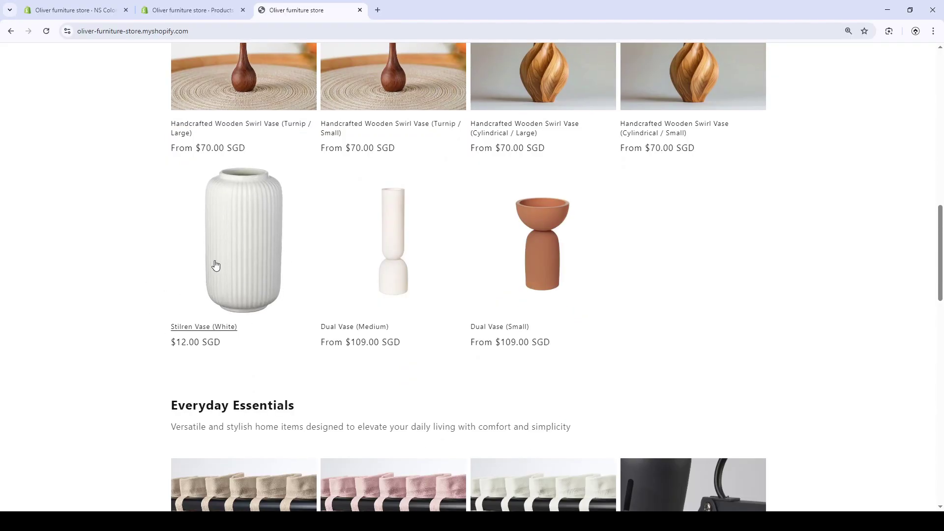
Enable 'Show out-of-stock variants' in the global rule and save it
click(82, 10)
click(372, 366)
click(612, 58)
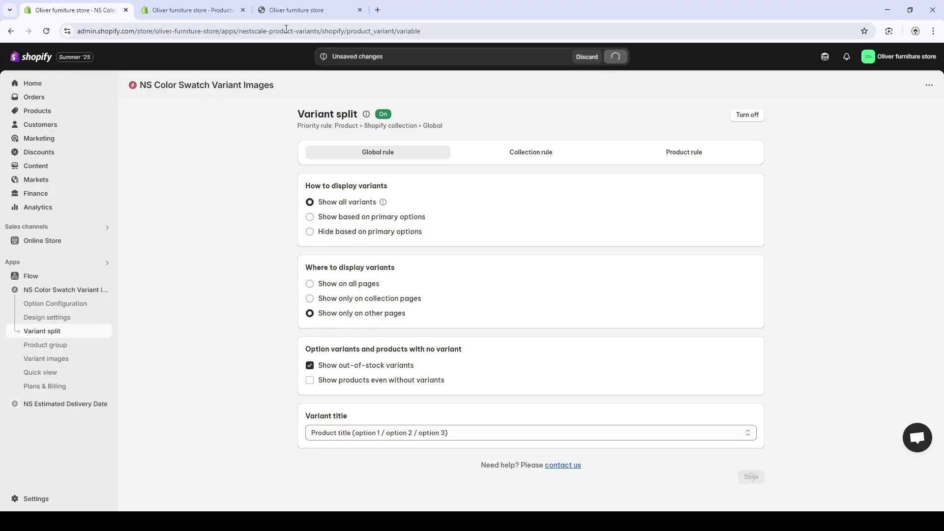
Reload the storefront and open the sold-out grey Stilren Vase product page
click(292, 11)
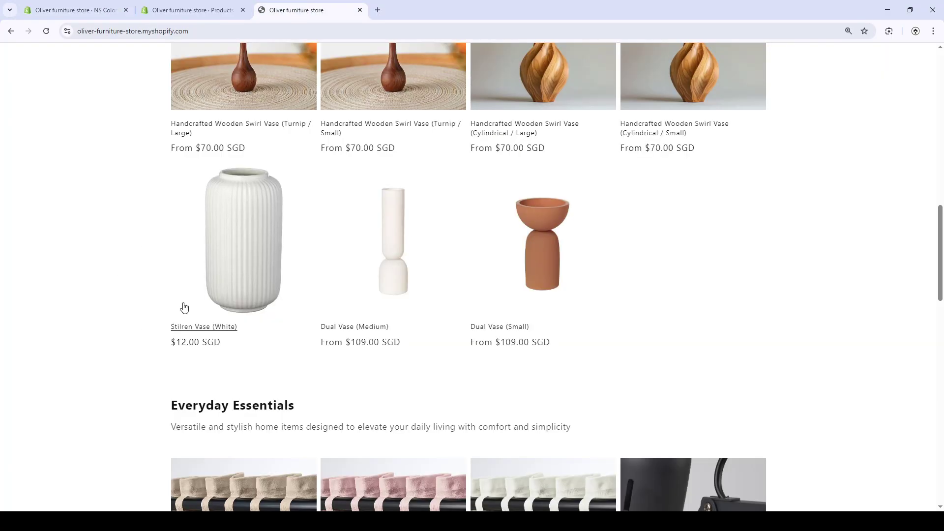
click(47, 31)
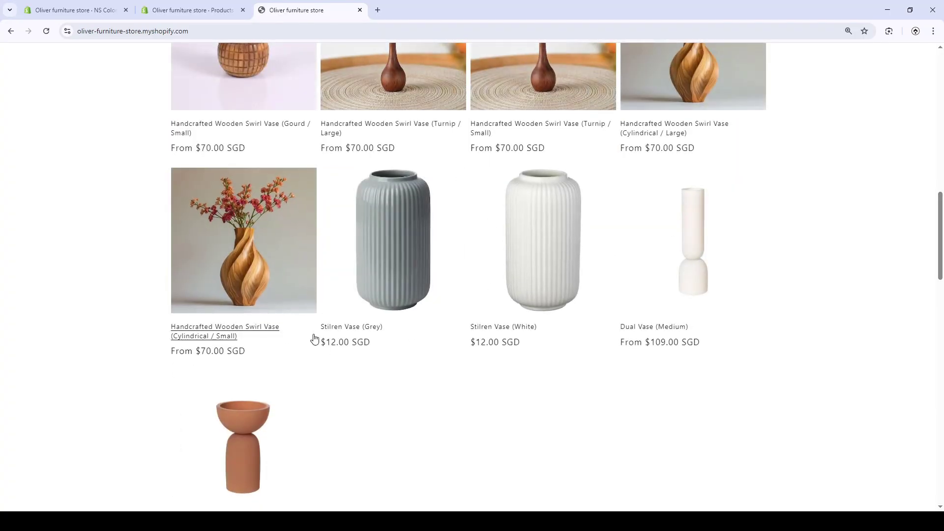
click(426, 274)
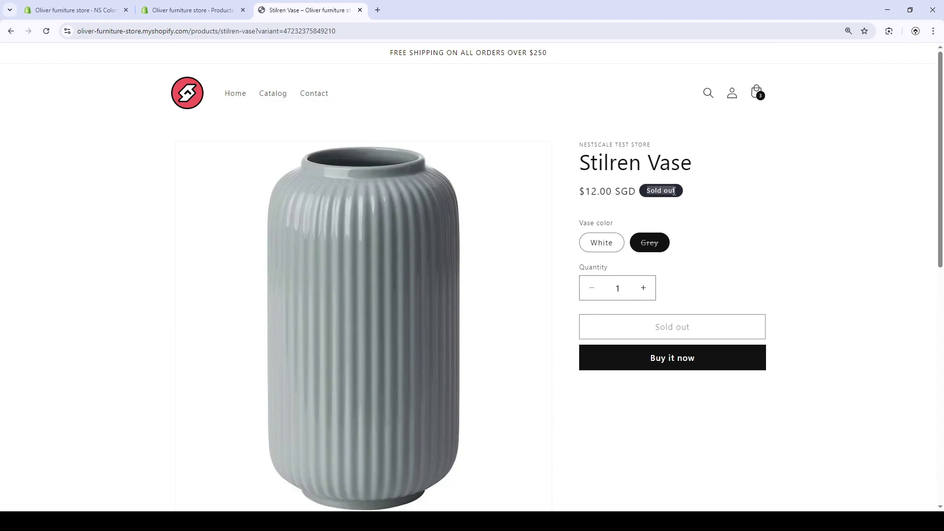
scroll(678, 255, down, 6)
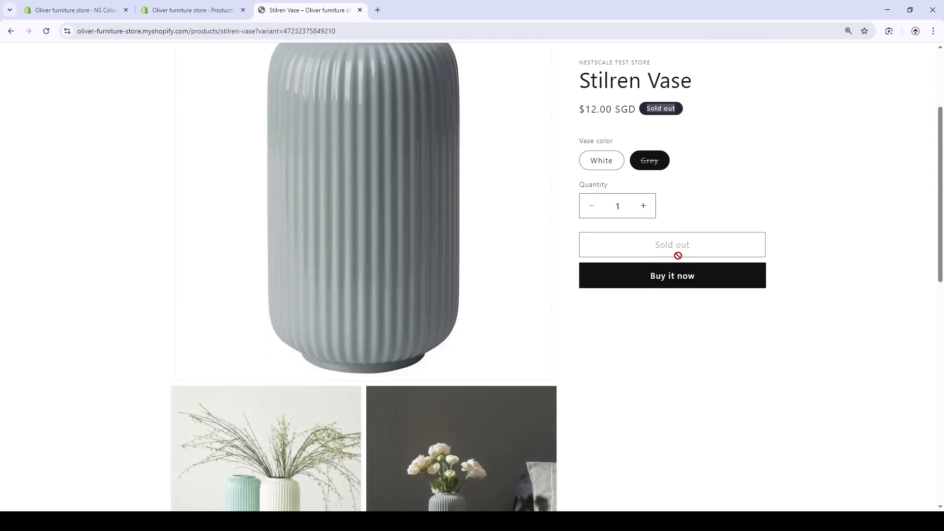
scroll(178, 82, up, 4)
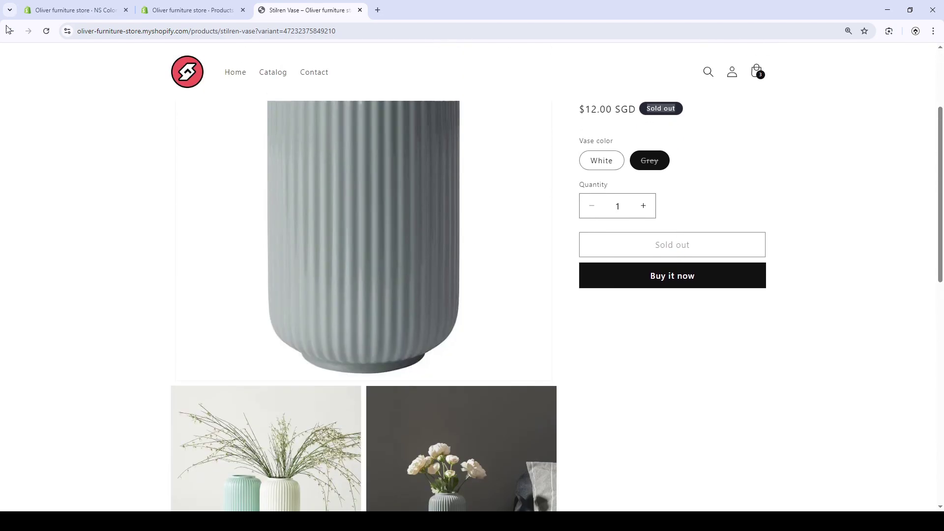
click(69, 7)
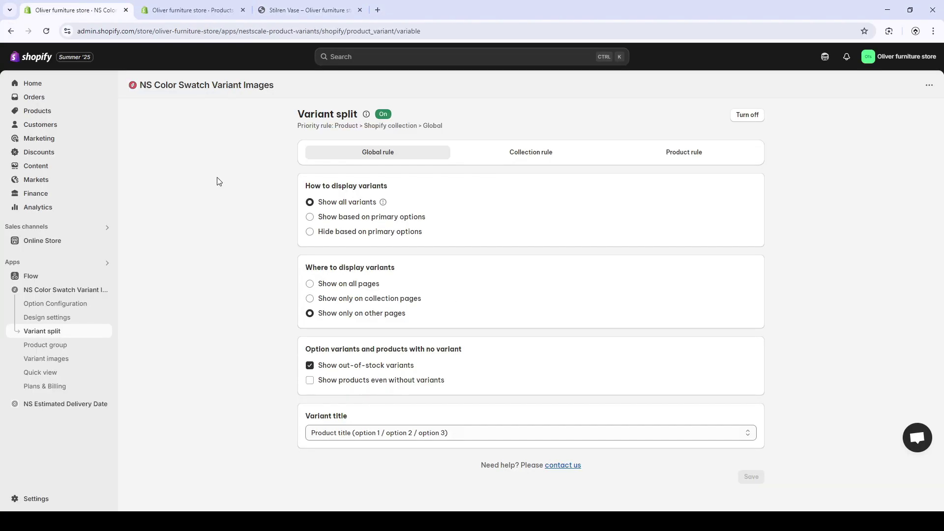
Go back to the catalog and browse its separately listed variants on pages 1 and 2
key(ctrl+Tab)
scroll(177, 175, up, 6)
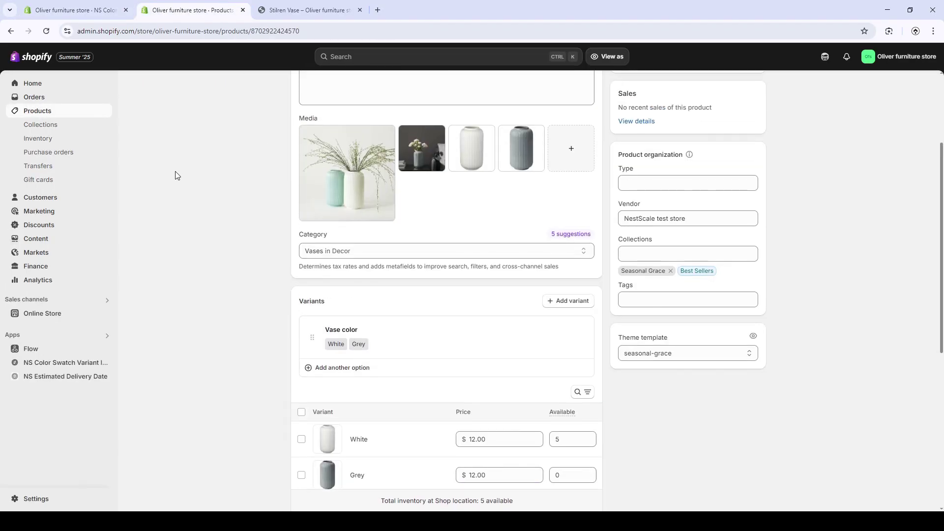
click(15, 31)
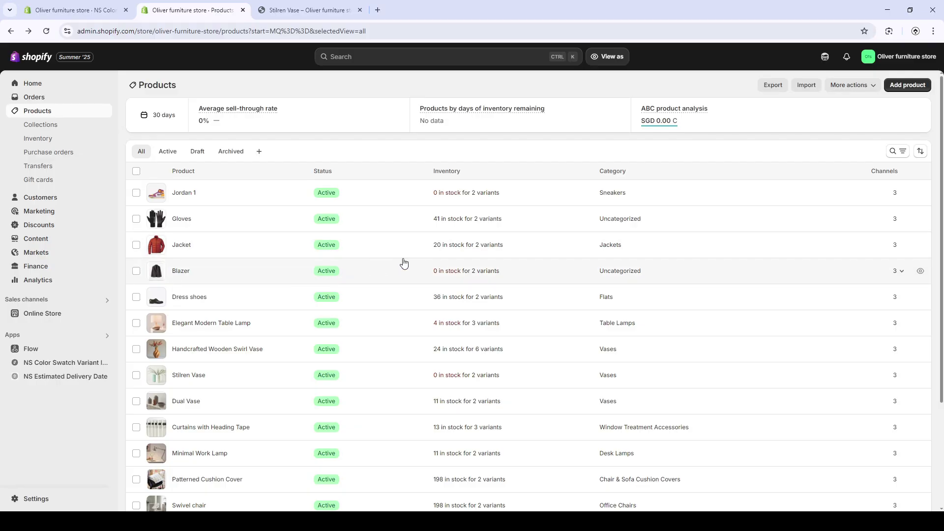
scroll(401, 259, down, 3)
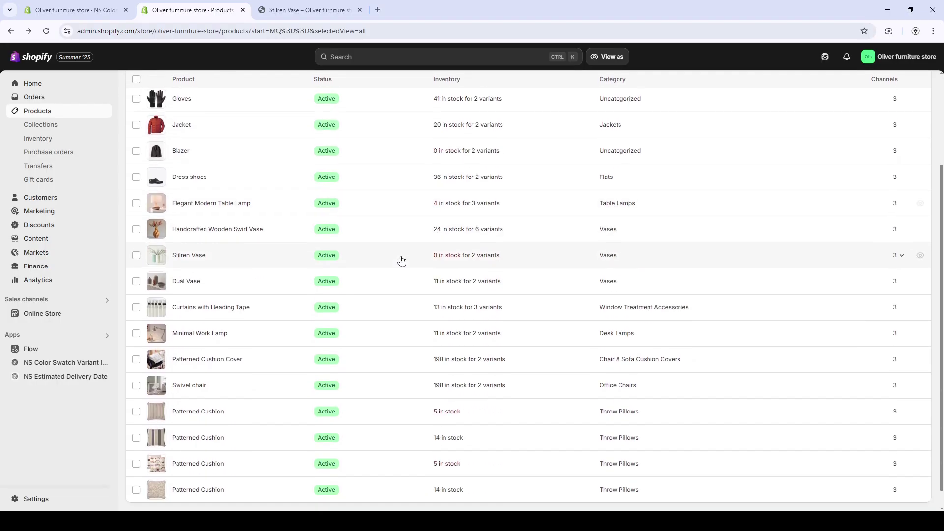
scroll(400, 260, up, 2)
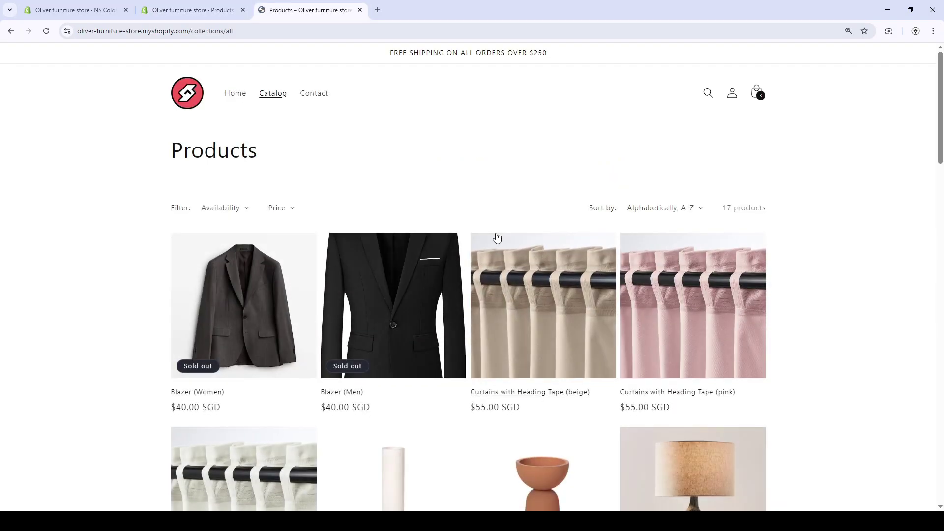
scroll(639, 398, down, 1)
scroll(641, 400, down, 18)
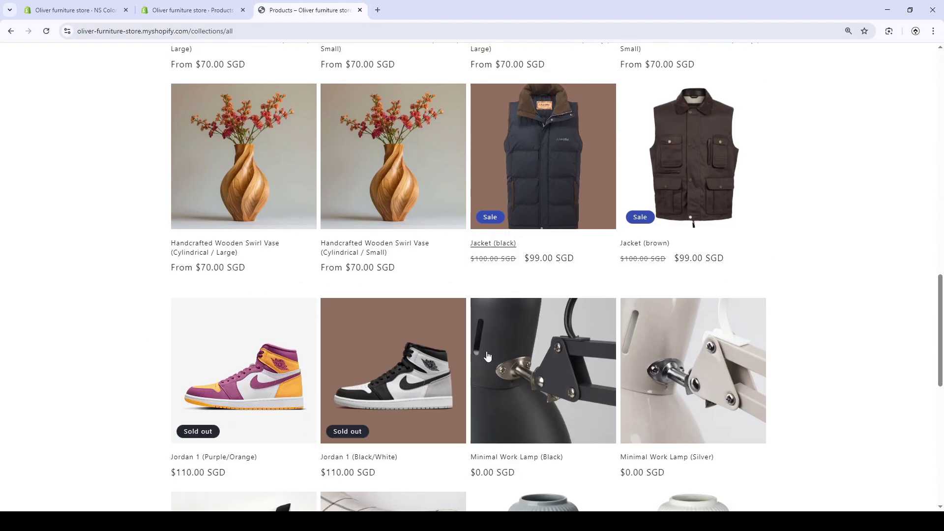
scroll(487, 355, down, 5)
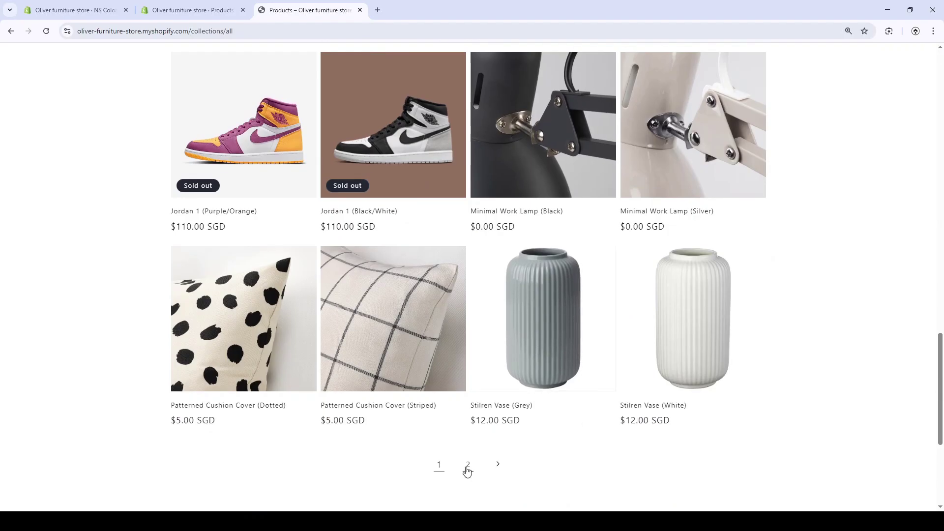
click(467, 471)
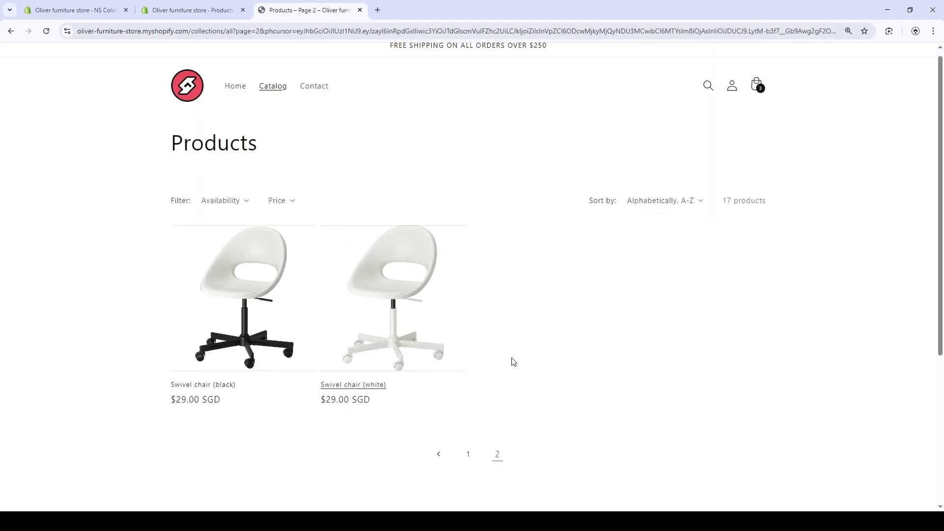
scroll(486, 399, down, 1)
Enable 'Show products even without variants' in the global rule and save it
key(ctrl+1)
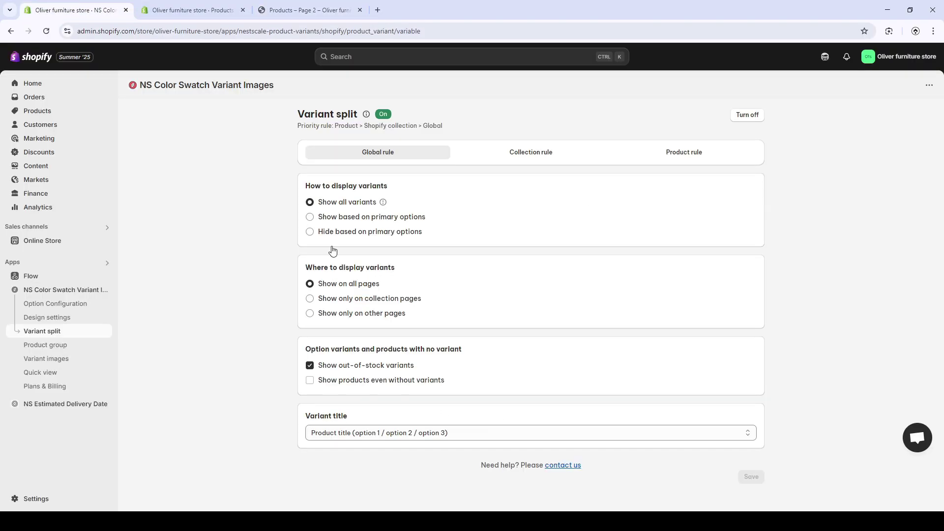
click(358, 384)
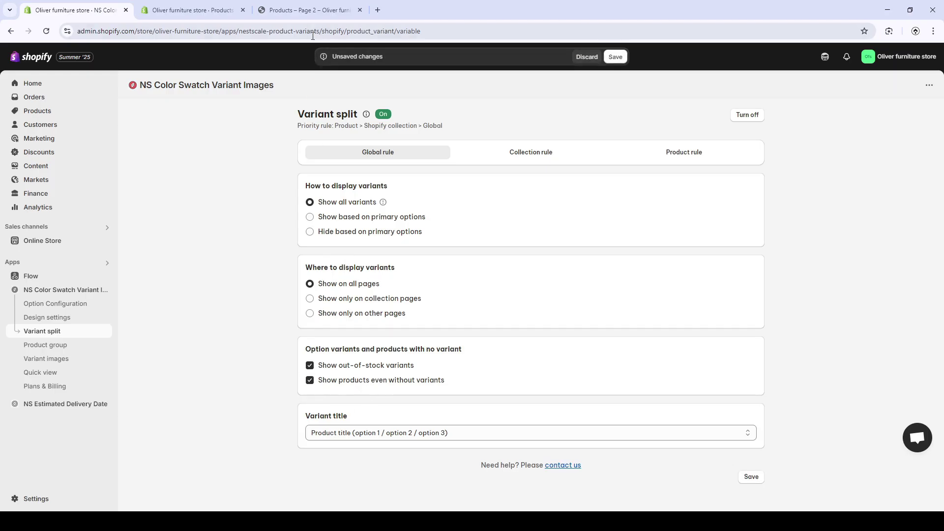
click(615, 56)
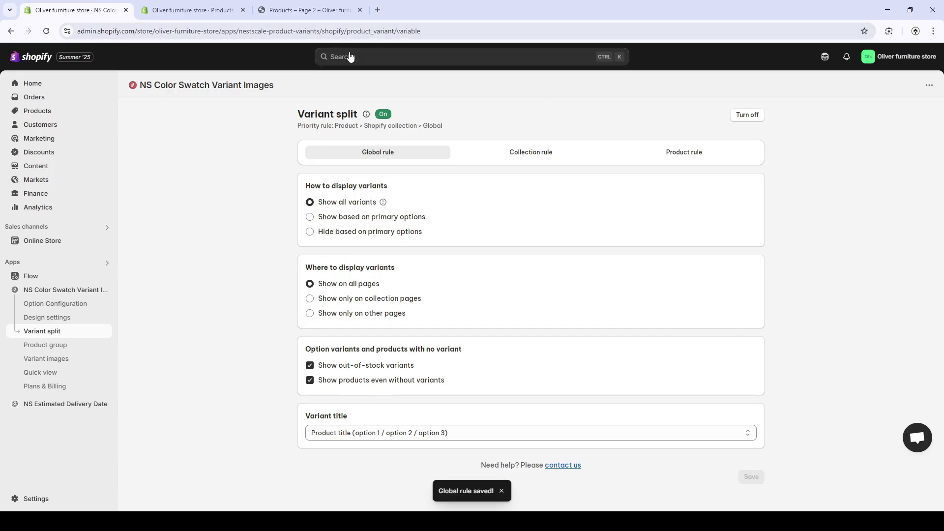
Review storefront catalog page 1, now listing sold-out Blazers and Dress shoes (Default Title)
key(ctrl+3)
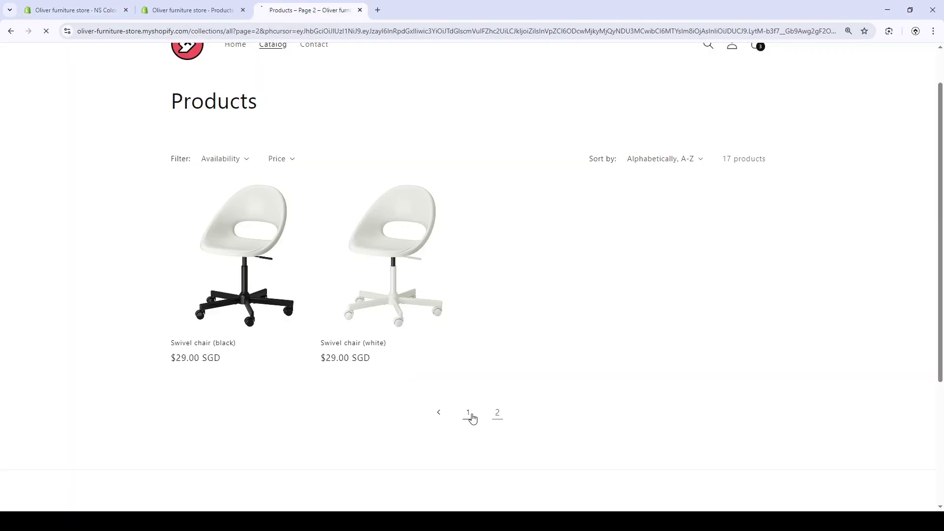
click(469, 415)
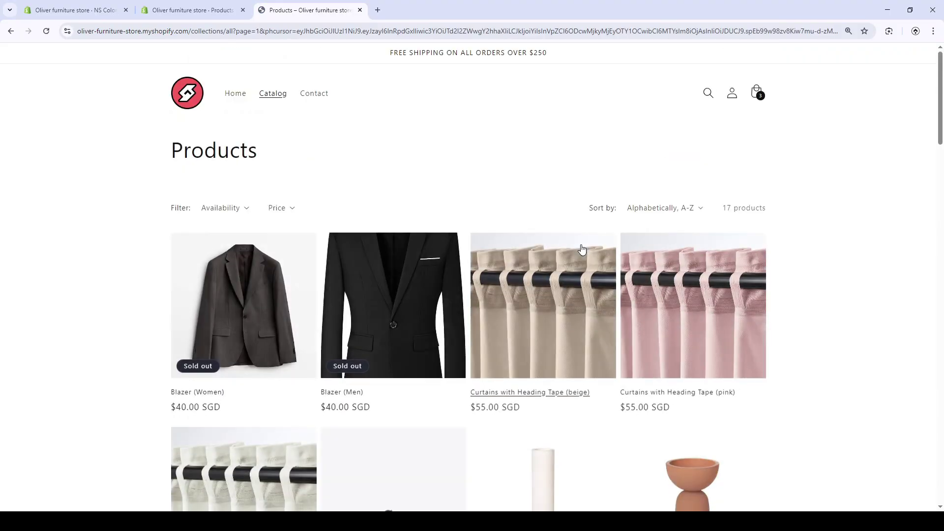
scroll(582, 249, down, 5)
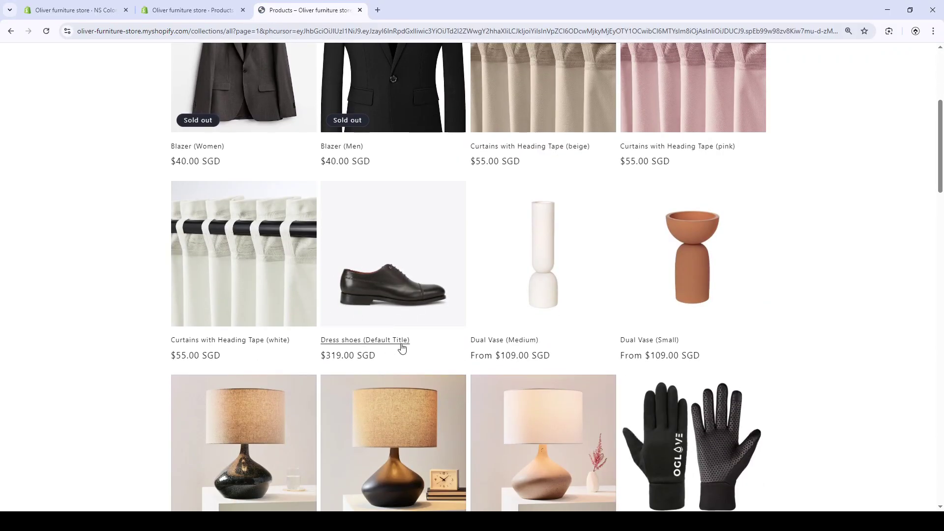
scroll(397, 344, up, 2)
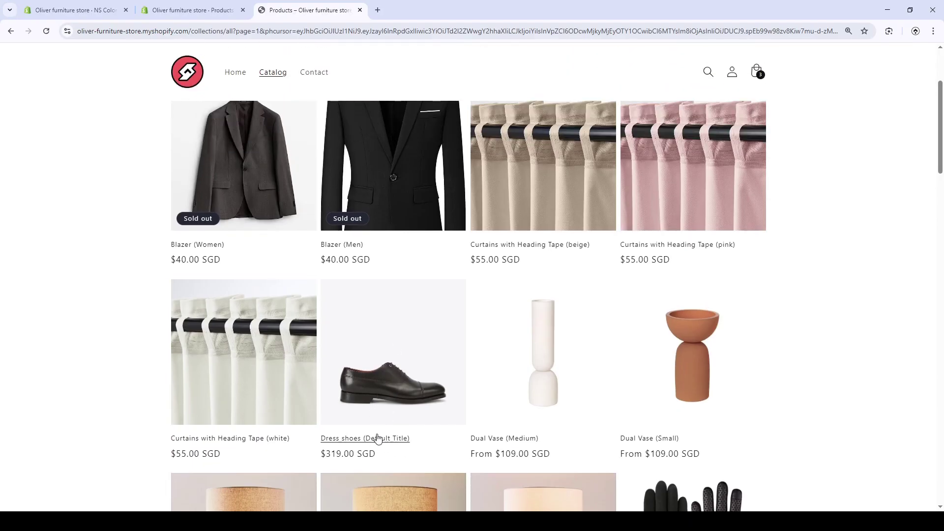
click(100, 10)
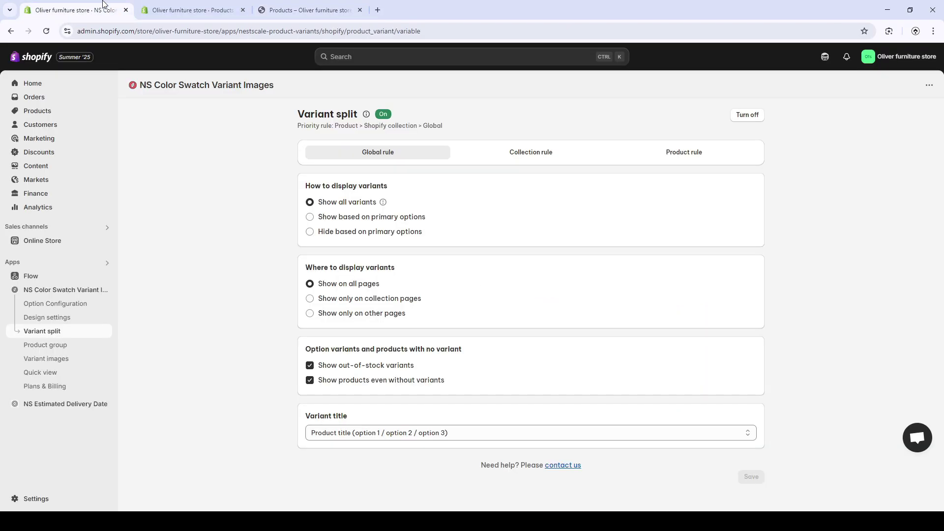
Set variant titles to just the product title, save, and reload the storefront catalog
click(367, 435)
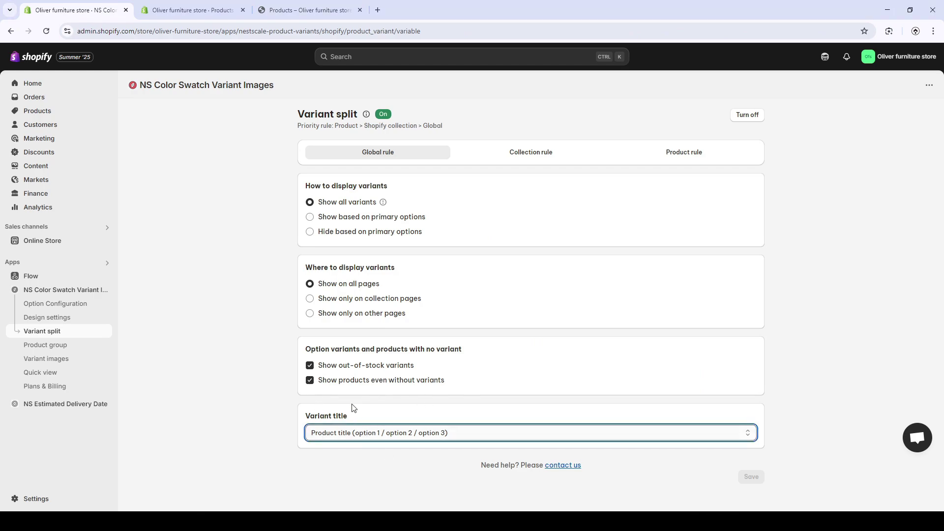
click(362, 434)
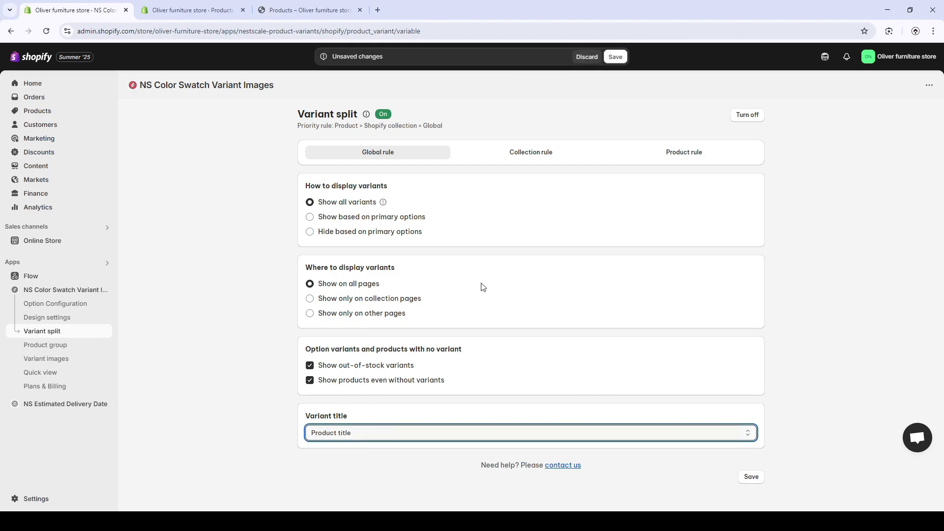
click(614, 56)
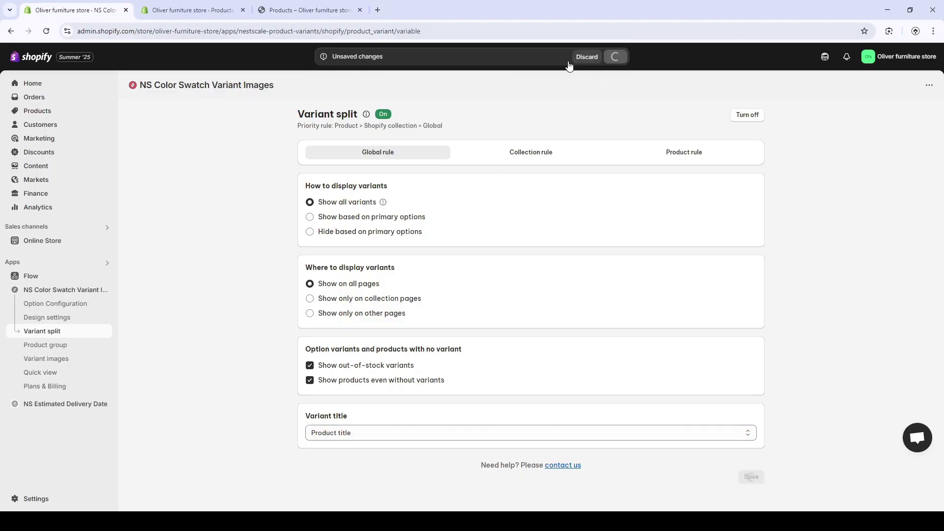
click(305, 9)
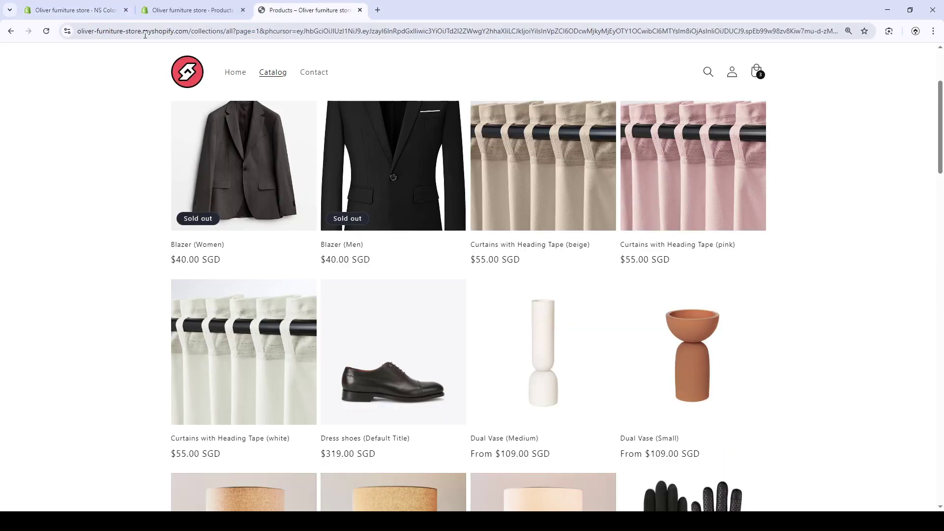
click(46, 31)
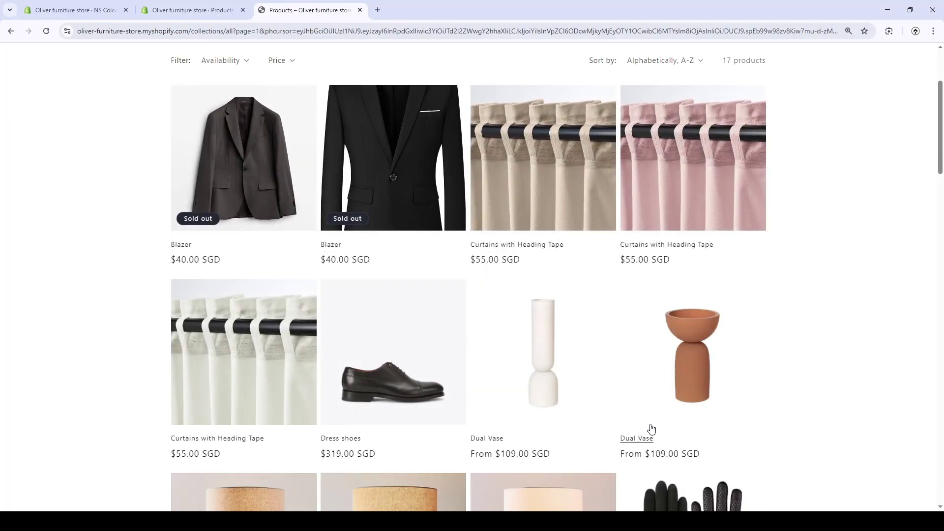
Switch to the product-title-with-options format, save, and recheck the catalog titles
click(49, 7)
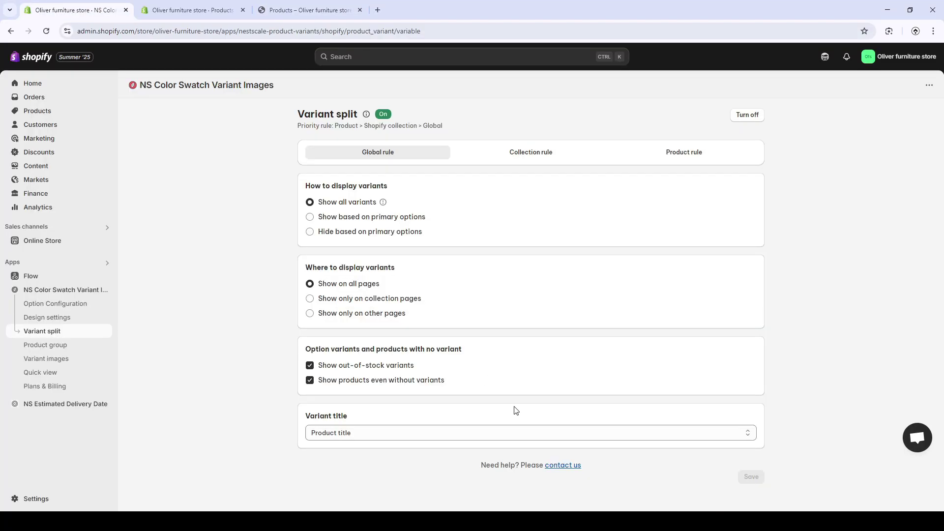
click(364, 433)
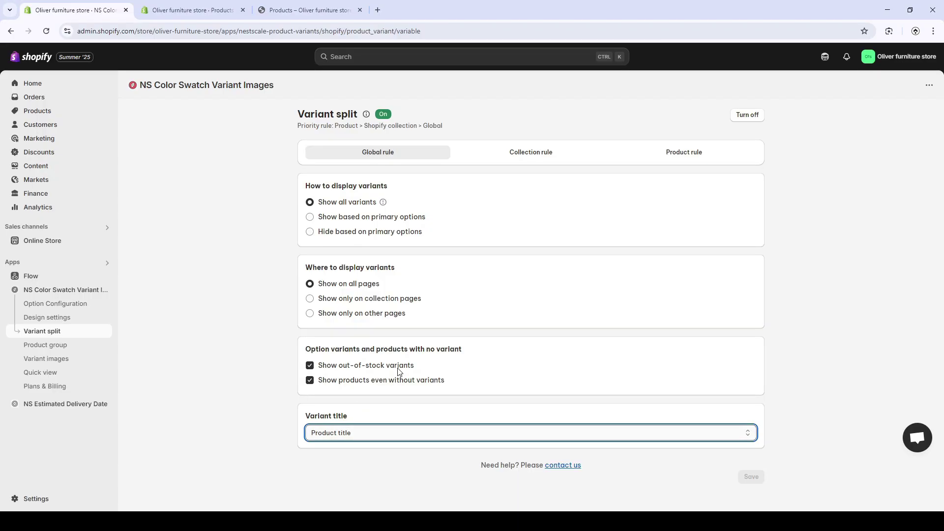
key(Down)
click(618, 56)
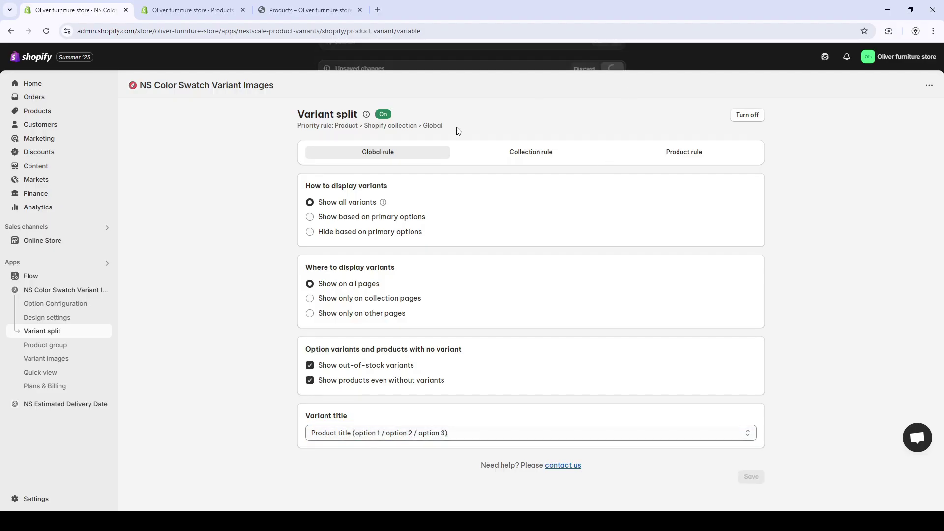
click(315, 10)
click(46, 31)
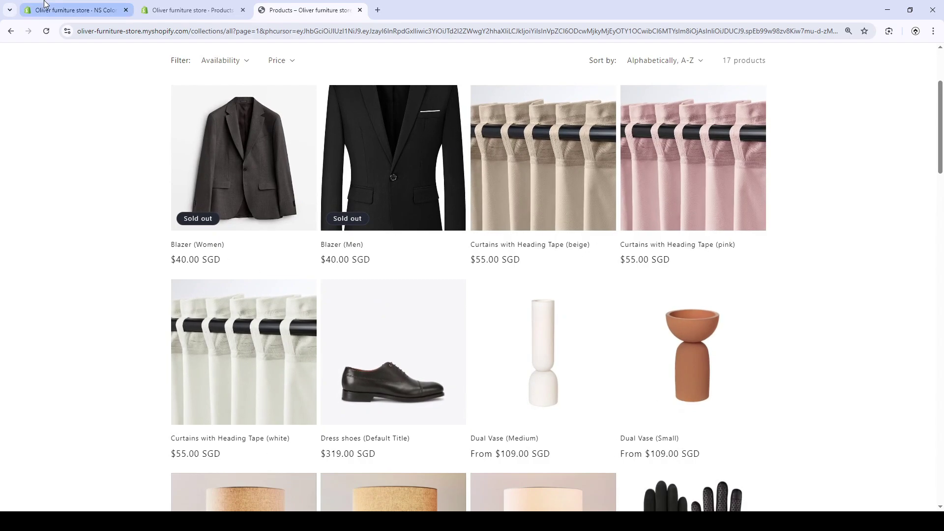
Apply the 'Product title | option1 | option2 | option3' format, save, and check the catalog
click(73, 10)
click(371, 432)
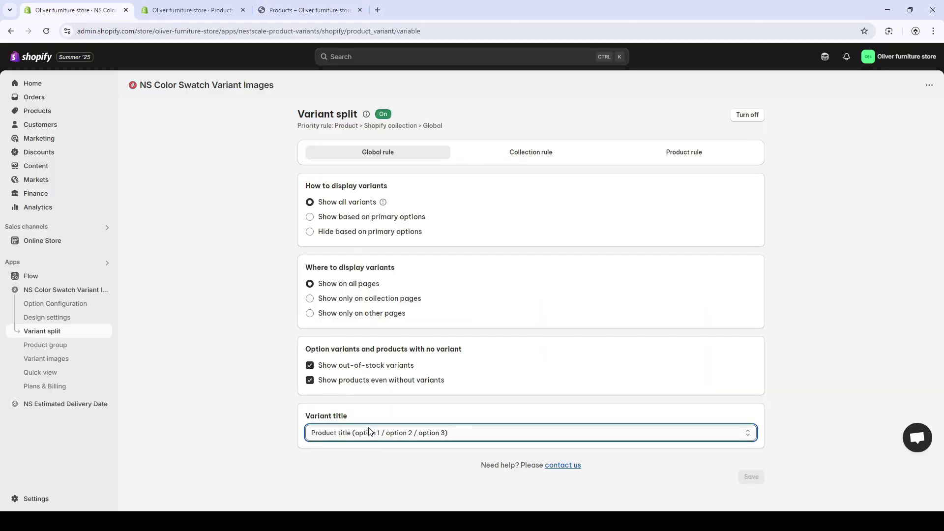
click(387, 409)
click(615, 57)
click(265, 4)
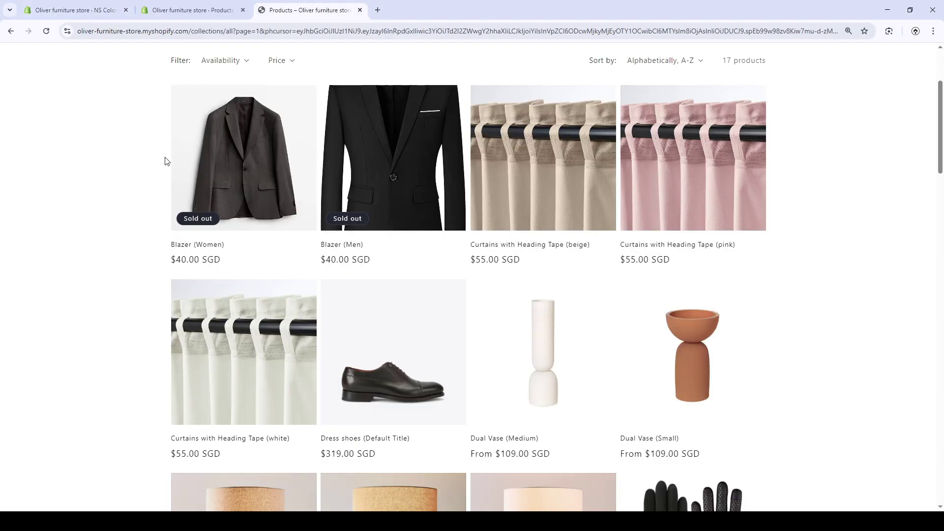
click(47, 35)
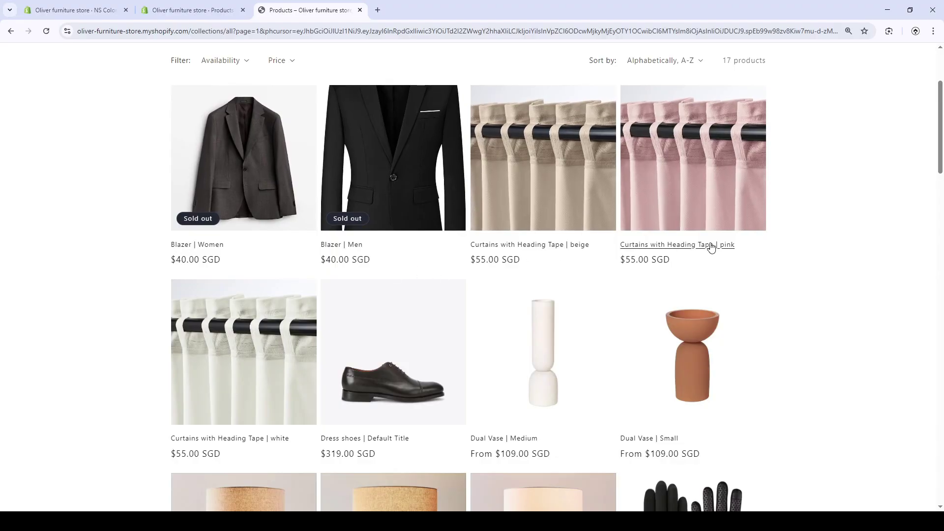
scroll(464, 442, down, 8)
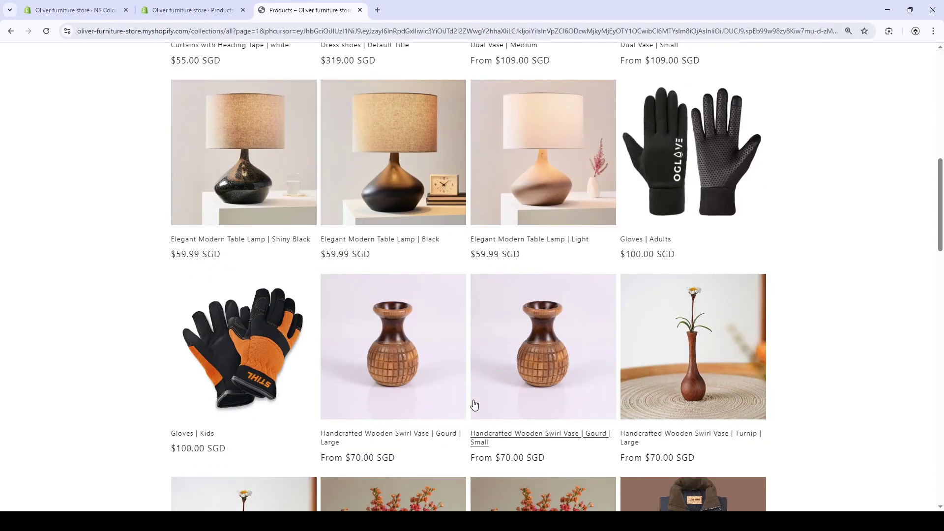
Choose the Custom title format and clear its template field
key(ctrl+1)
click(326, 434)
click(338, 414)
scroll(472, 412, down, 2)
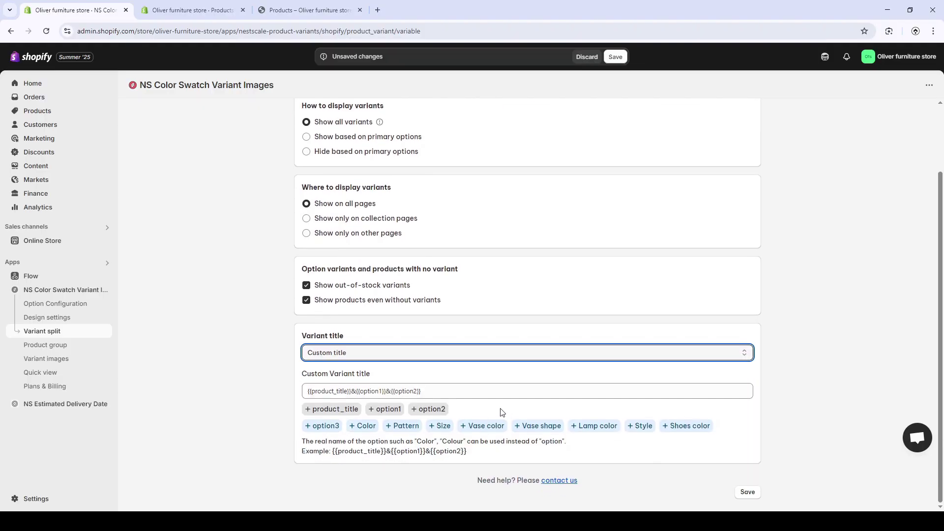
double_click(400, 397)
click(400, 397)
key(ctrl+a)
key(BackSpace)
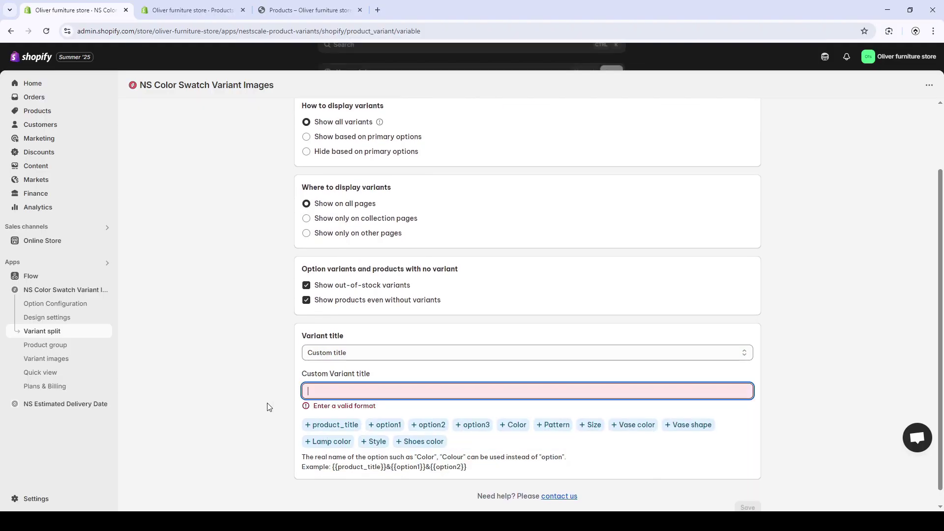
Build the custom template from the product_title, option2 and Pattern placeholders
click(315, 426)
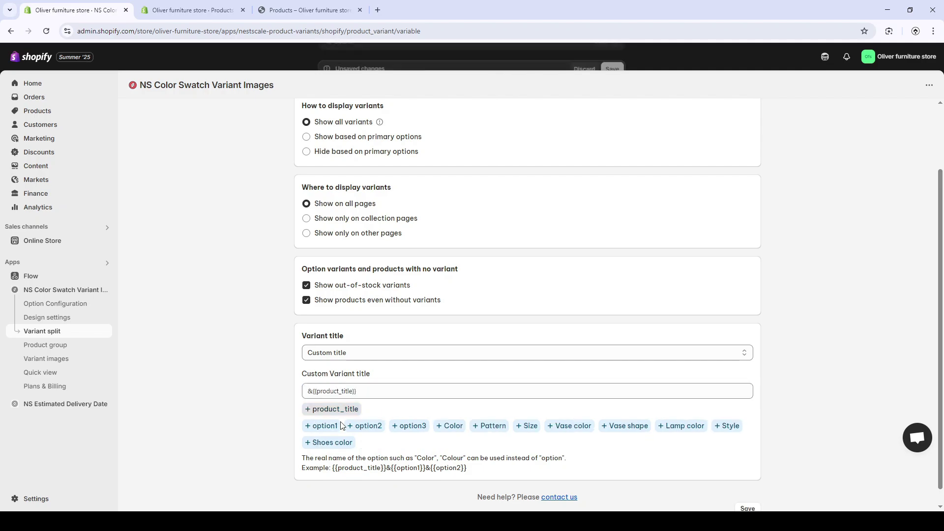
click(367, 392)
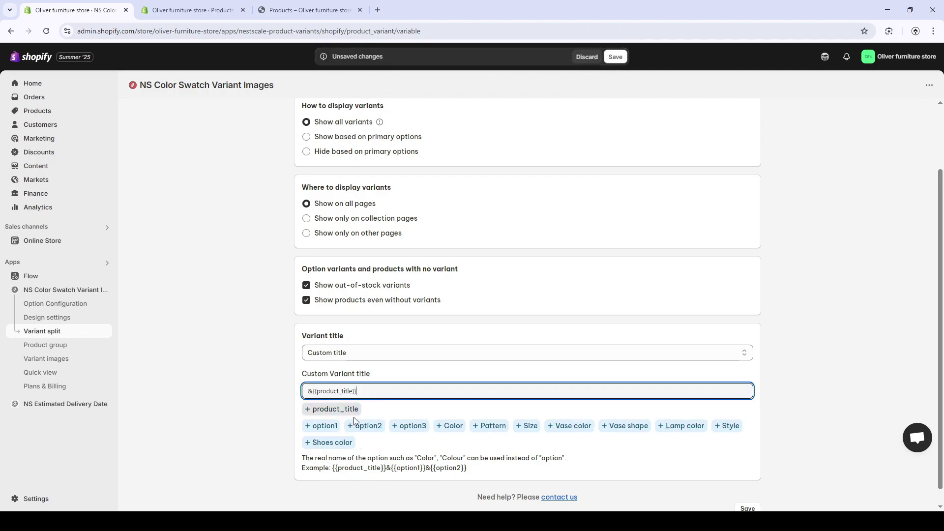
click(367, 426)
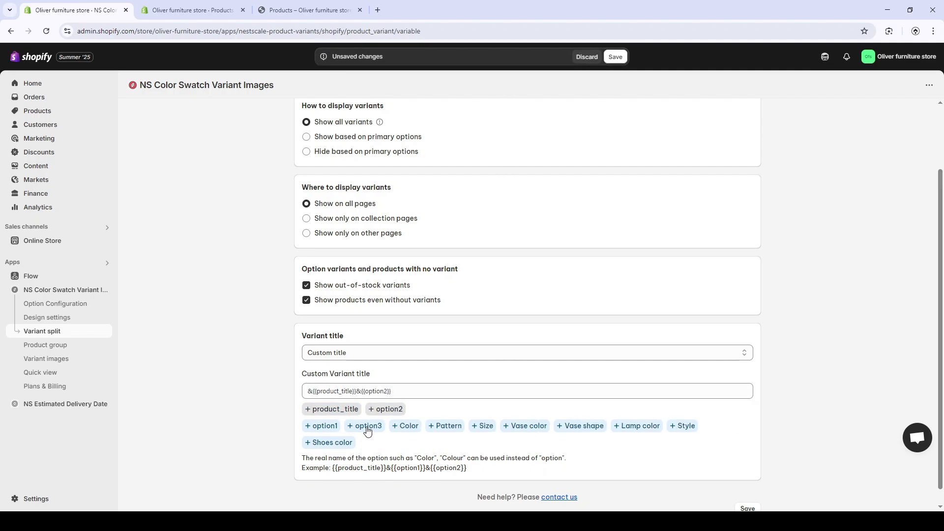
click(437, 425)
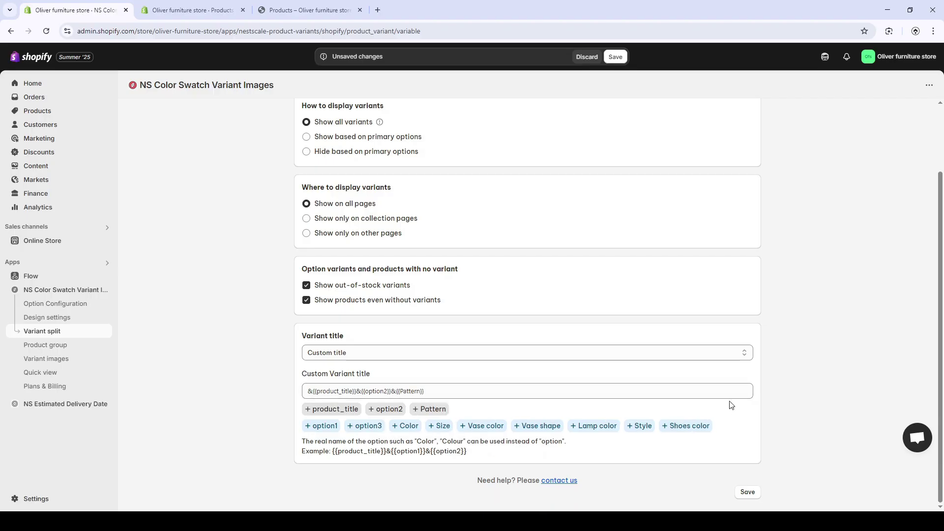
drag(337, 449, 462, 458)
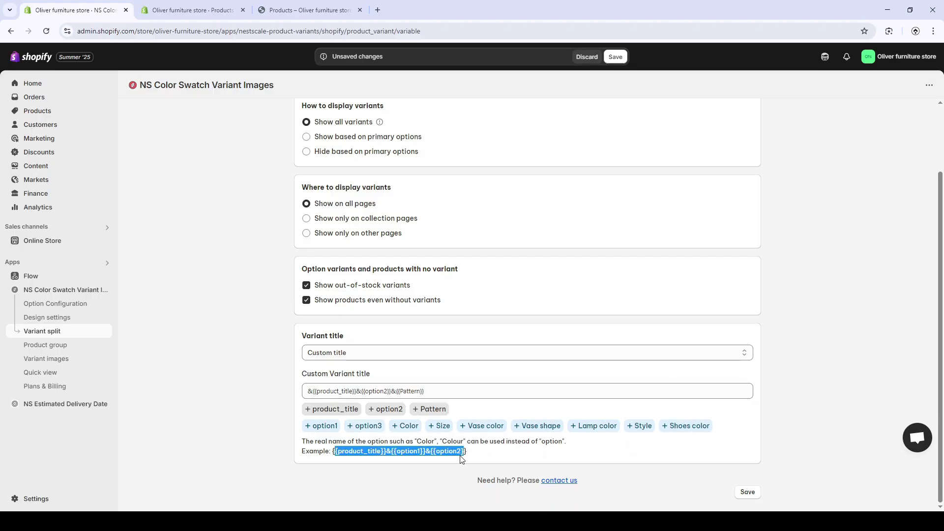
click(513, 465)
scroll(543, 324, up, 2)
Discard the custom title changes and scroll through the storefront catalog
click(587, 57)
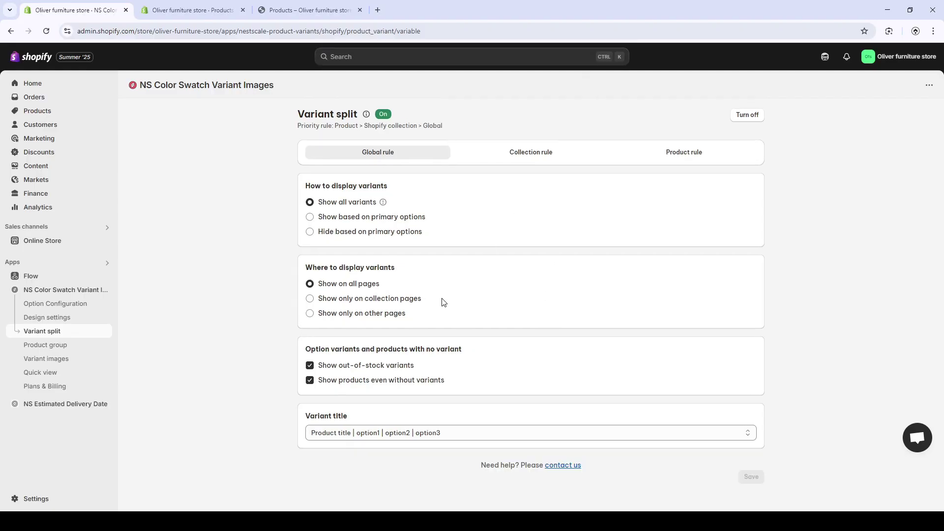
click(530, 157)
key(ctrl+3)
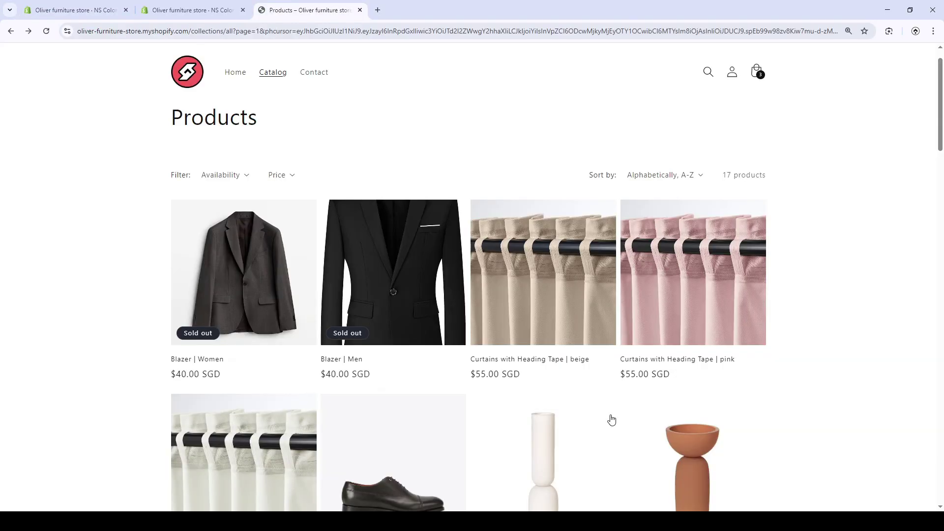
scroll(611, 419, down, 7)
scroll(612, 420, down, 15)
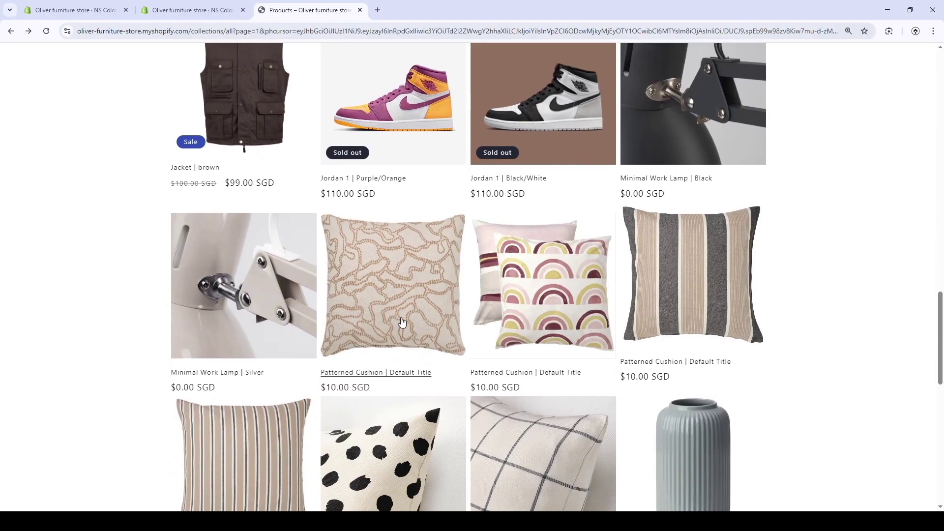
scroll(638, 354, down, 2)
Open the Patterned Cushion product and switch to its striped variant
click(421, 185)
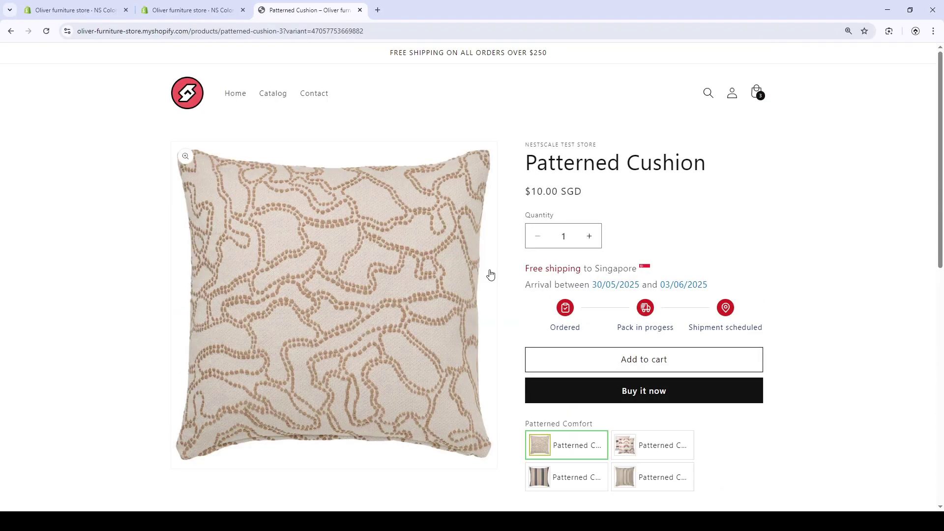
scroll(330, 209, down, 5)
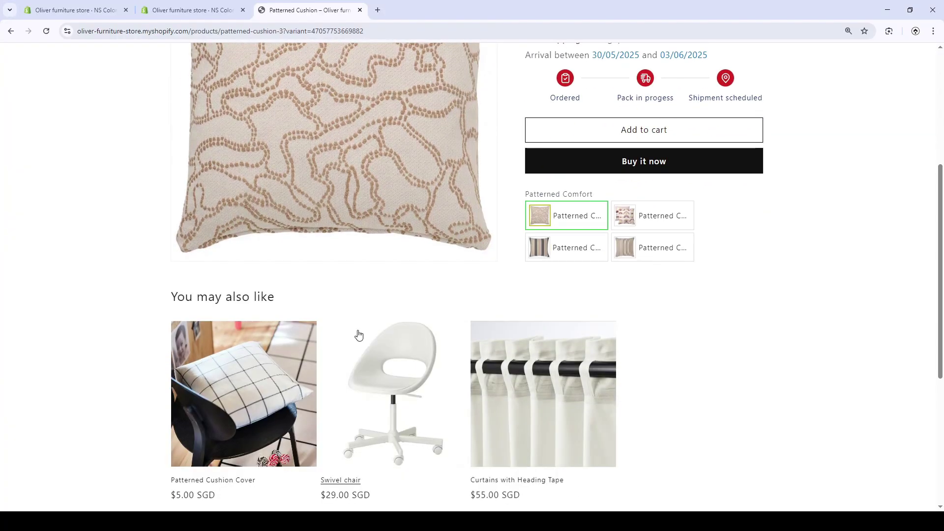
scroll(645, 231, up, 2)
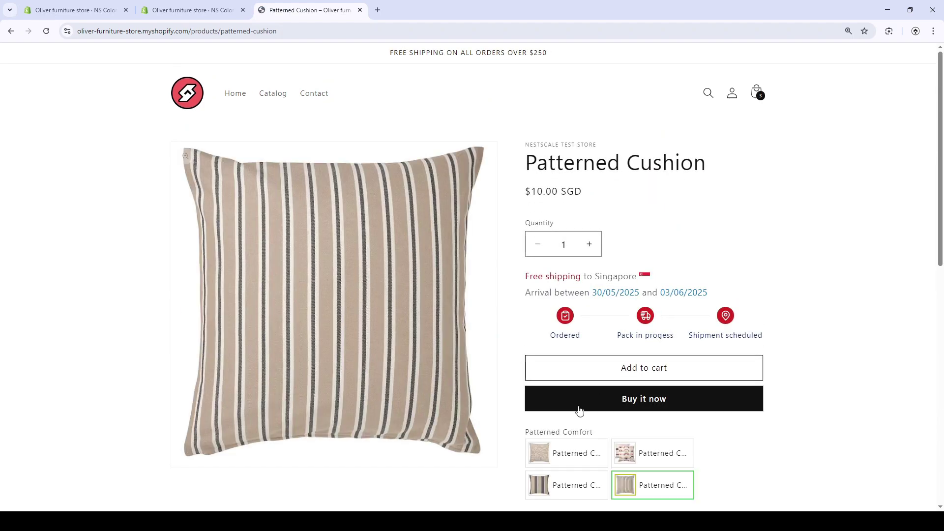
click(617, 451)
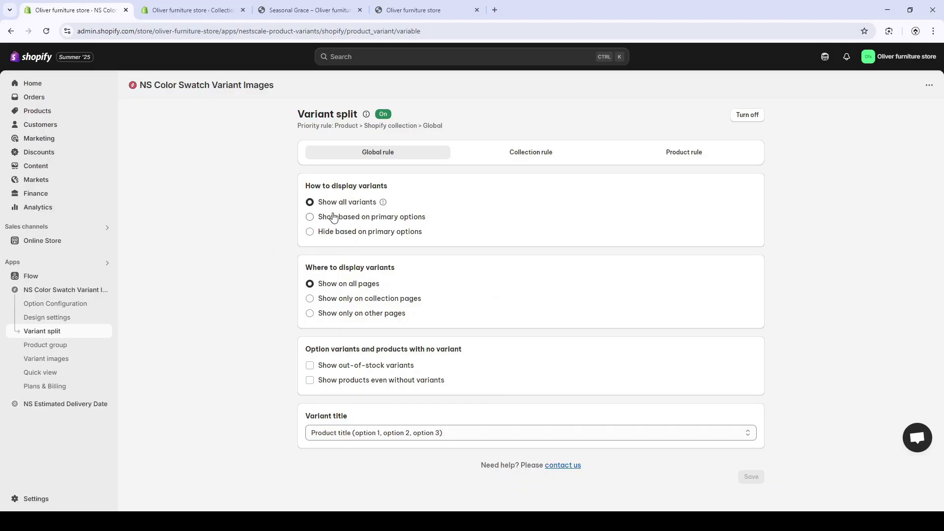
Create a new collection rule and add the Seasonal Grace collection to it
click(532, 161)
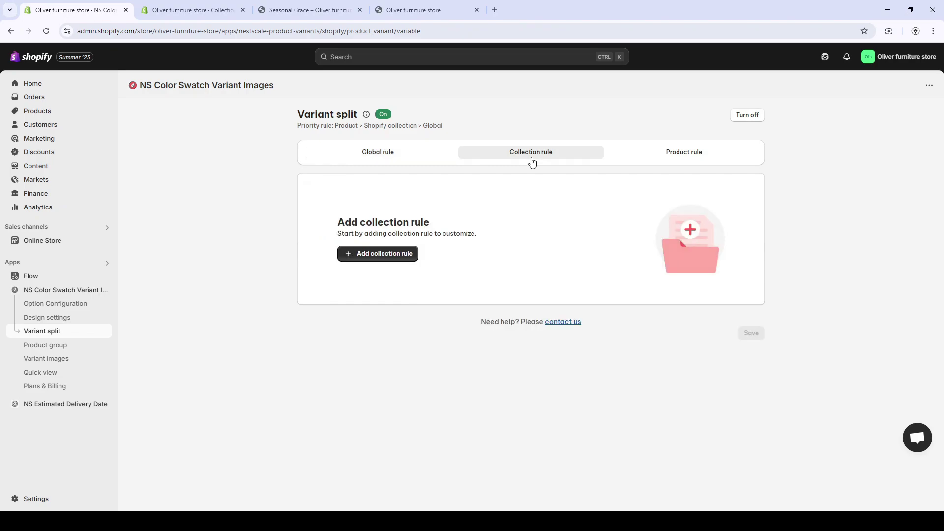
click(391, 252)
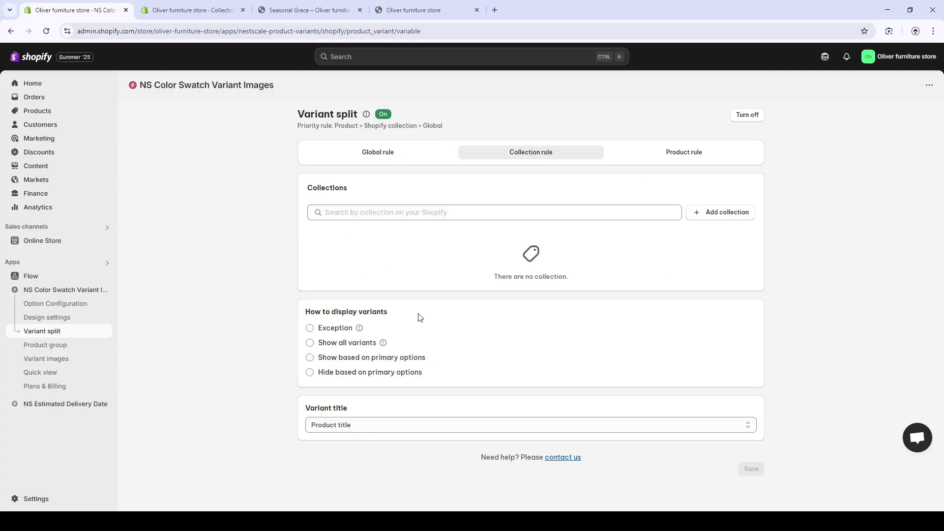
click(752, 213)
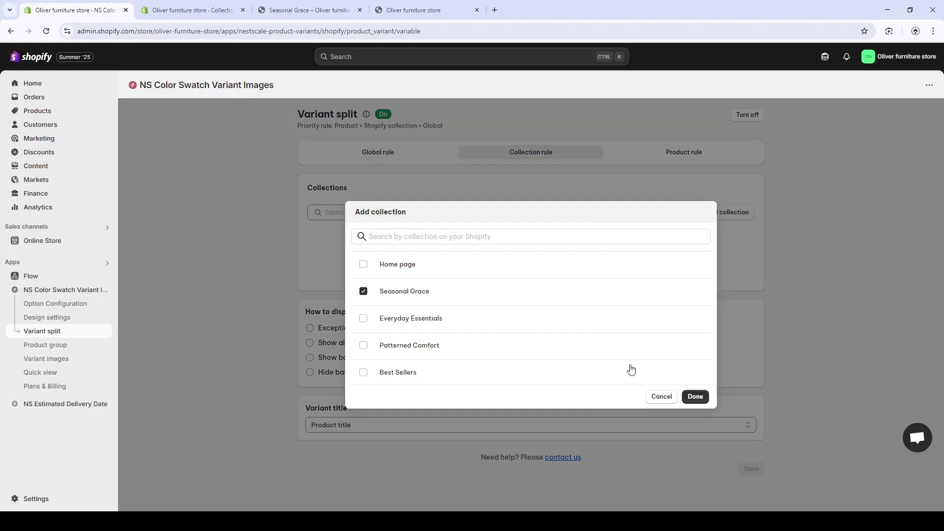
click(695, 396)
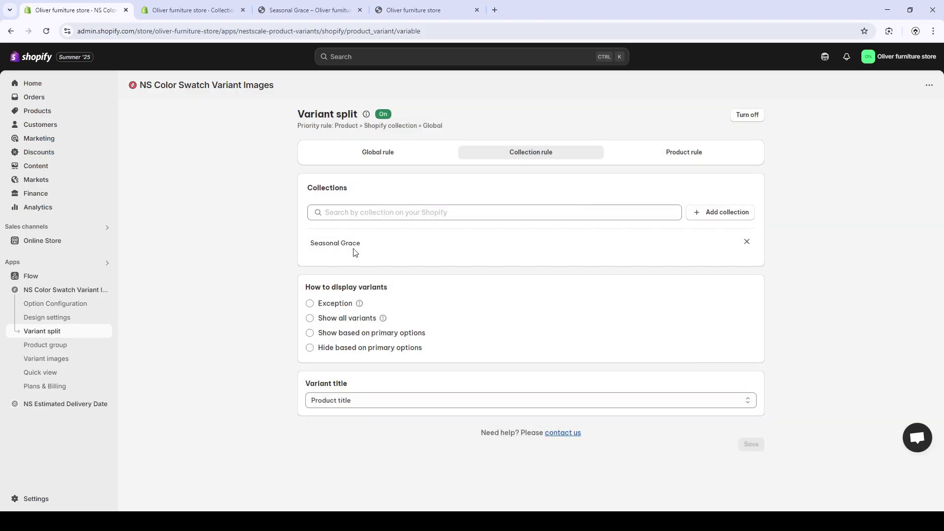
Preview the Seasonal Grace collection on the storefront before going back to the rule
click(164, 9)
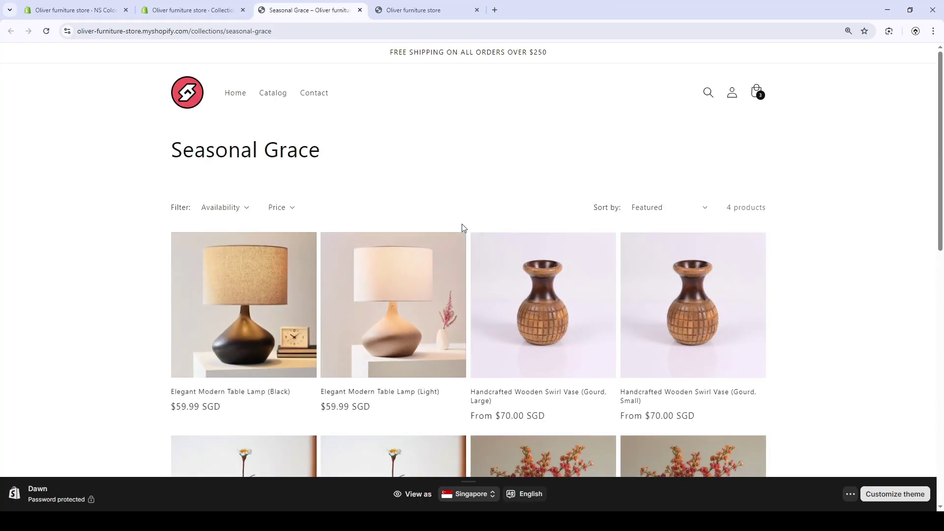
scroll(485, 236, down, 3)
scroll(642, 156, up, 3)
drag(171, 150, 332, 147)
click(350, 190)
scroll(414, 245, down, 5)
scroll(414, 245, down, 4)
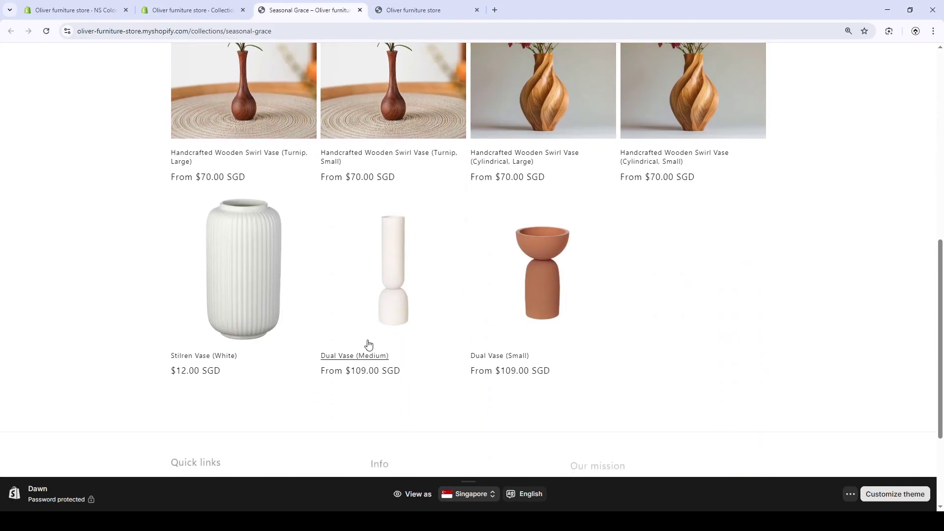
scroll(483, 333, up, 10)
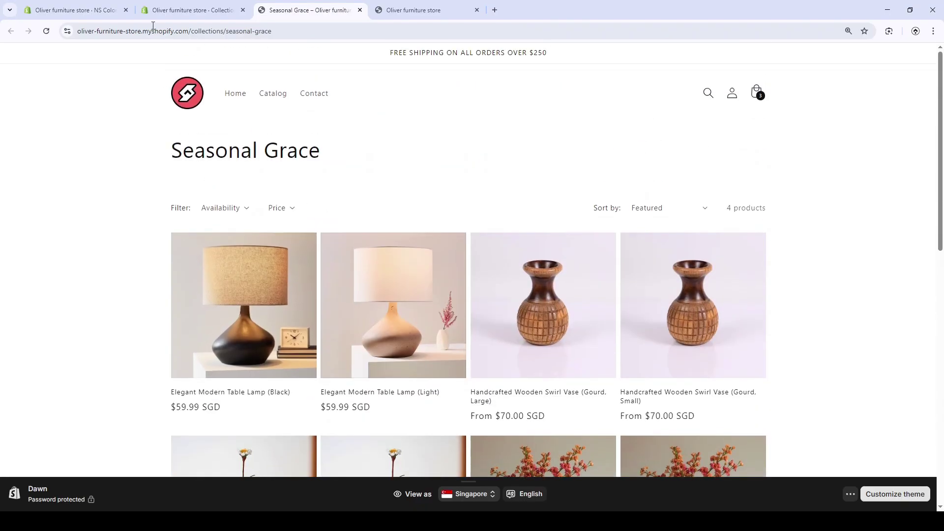
click(150, 5)
click(105, 5)
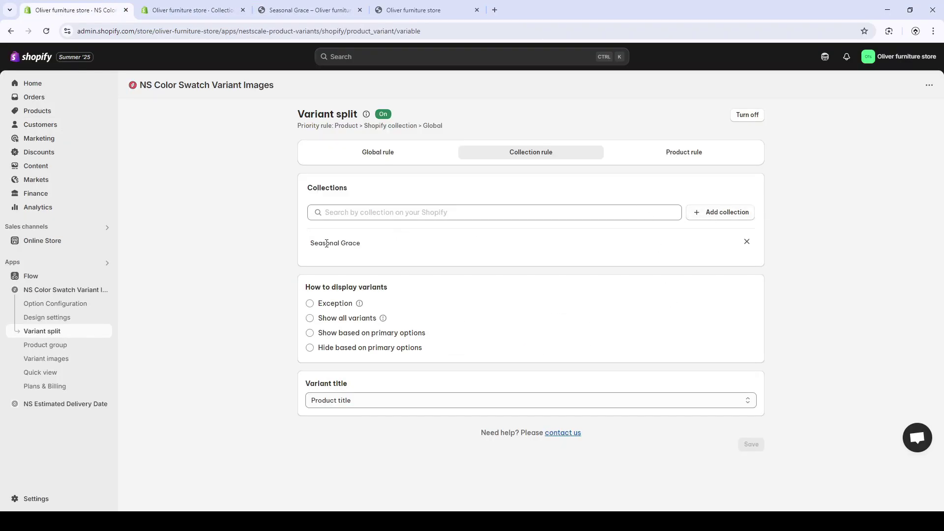
Set the Seasonal Grace rule's variant display to Exception and save it
mouse_move(359, 305)
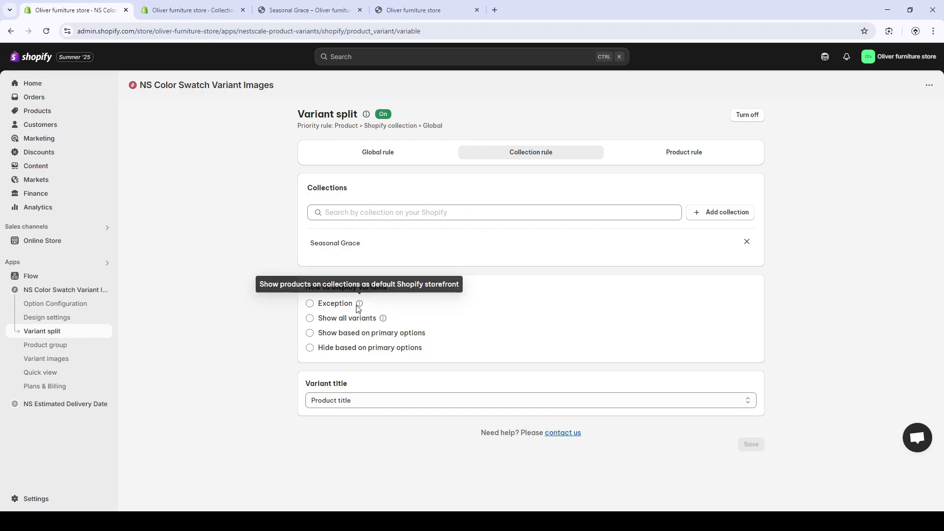
click(321, 305)
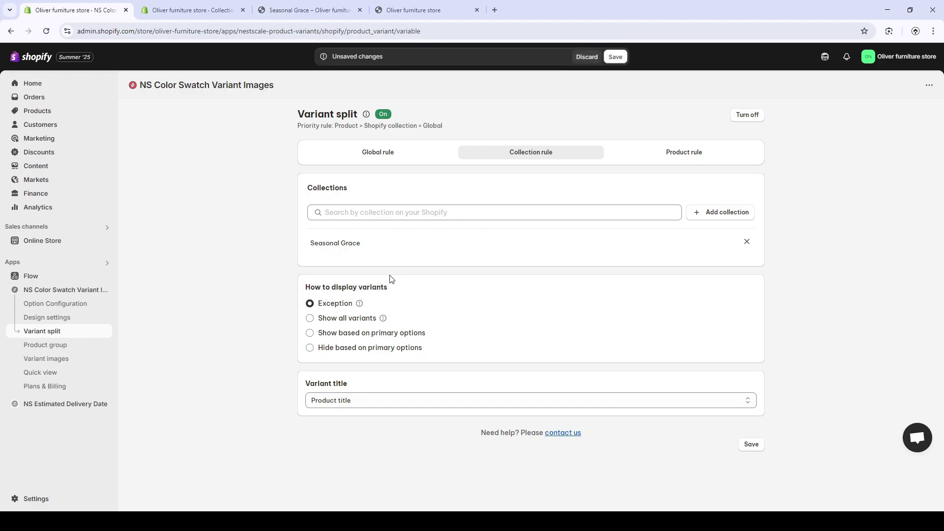
click(615, 57)
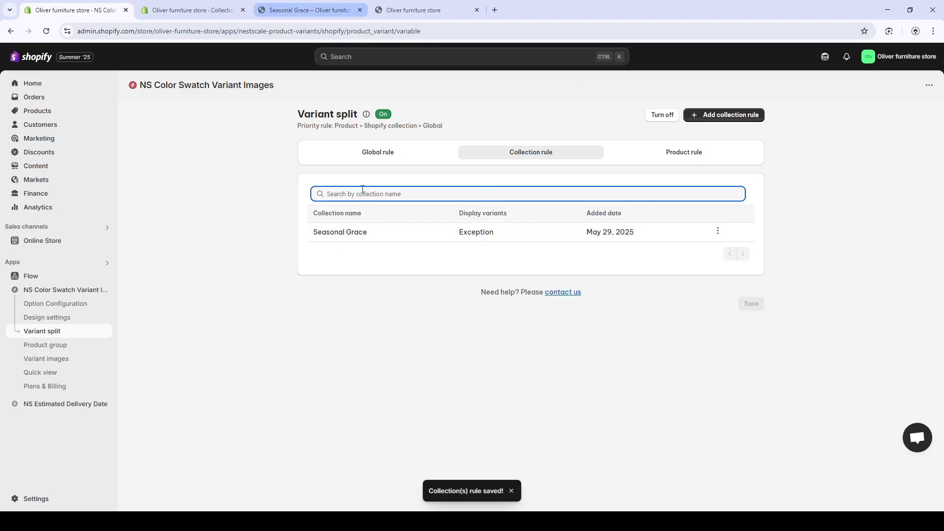
Reload the Seasonal Grace storefront collection to confirm unsplit products, then close it
click(274, 11)
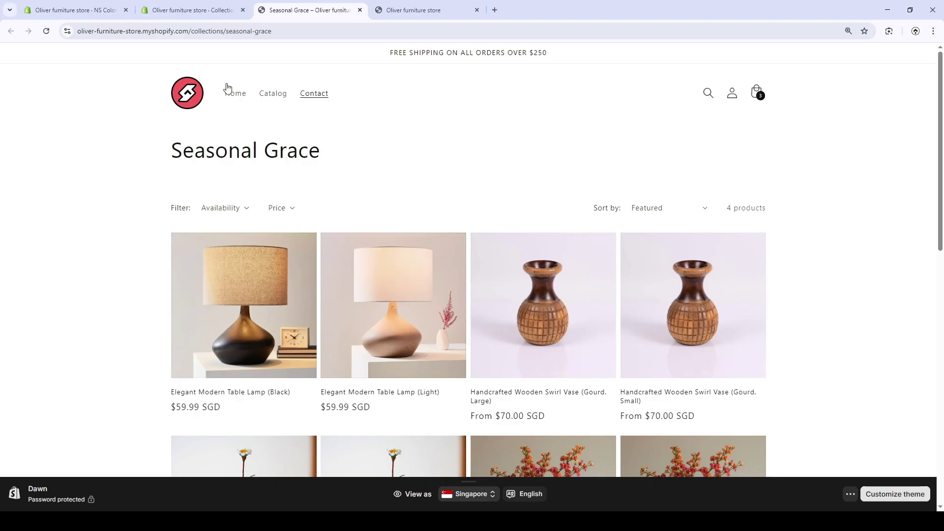
click(47, 31)
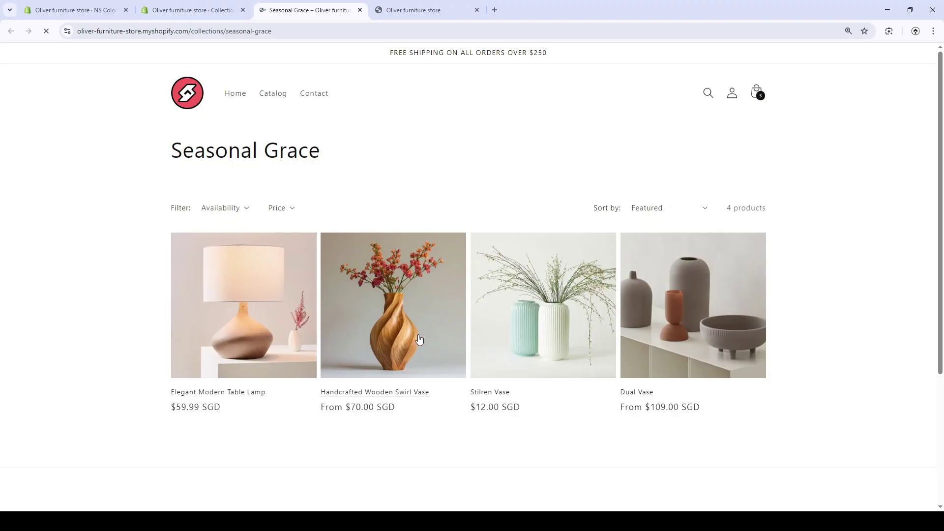
key(ctrl+w)
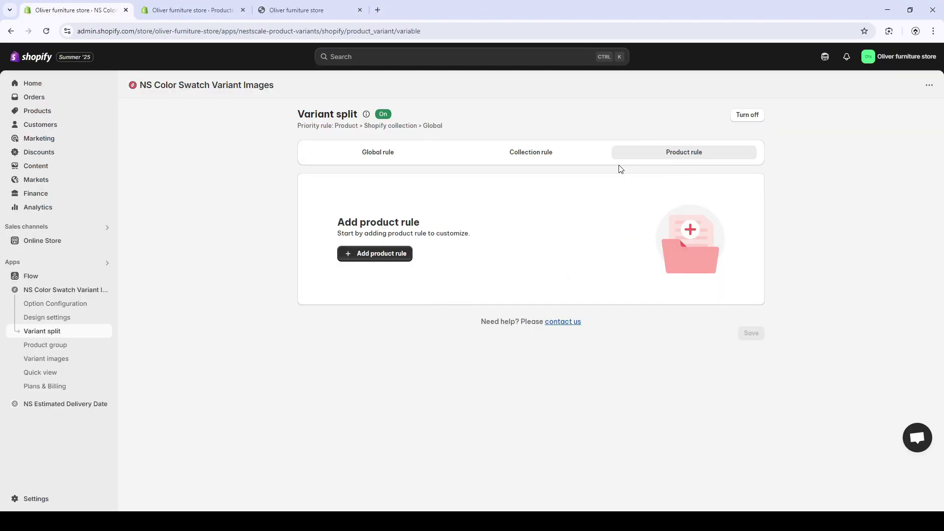
On the storefront, review the Dual Vase (Medium) product page and its size options
key(ctrl+shift+Tab)
scroll(591, 309, down, 4)
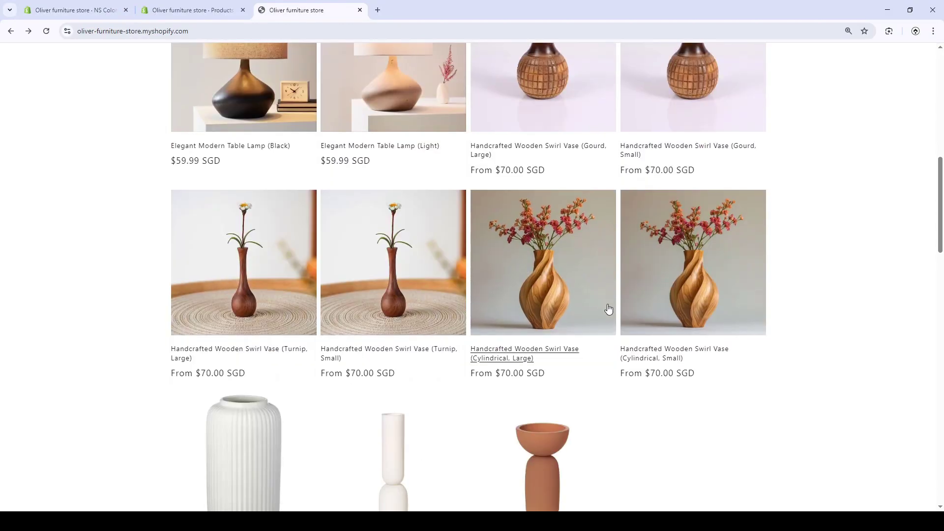
scroll(439, 392, down, 3)
click(374, 275)
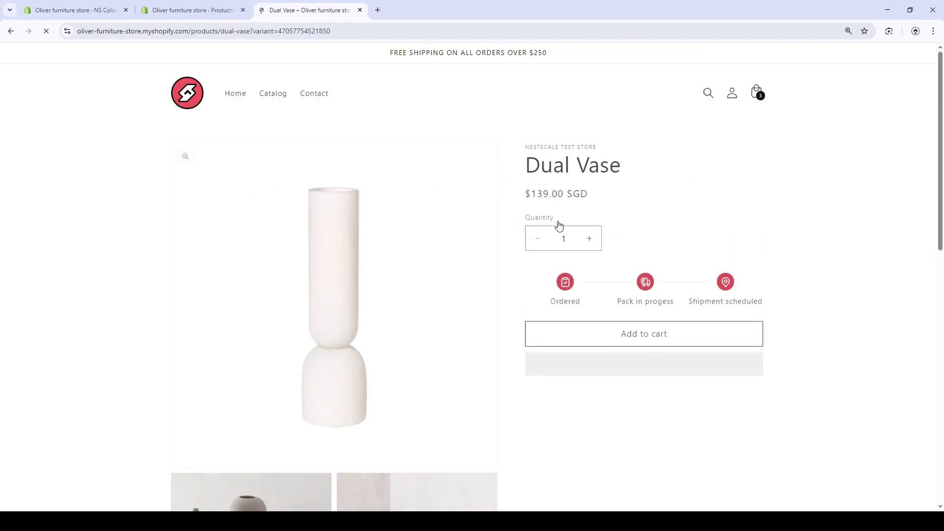
click(579, 240)
click(605, 163)
click(8, 33)
Back in the product rule picker, leave only Dual Vase selected, not Stilren Vase
click(62, 9)
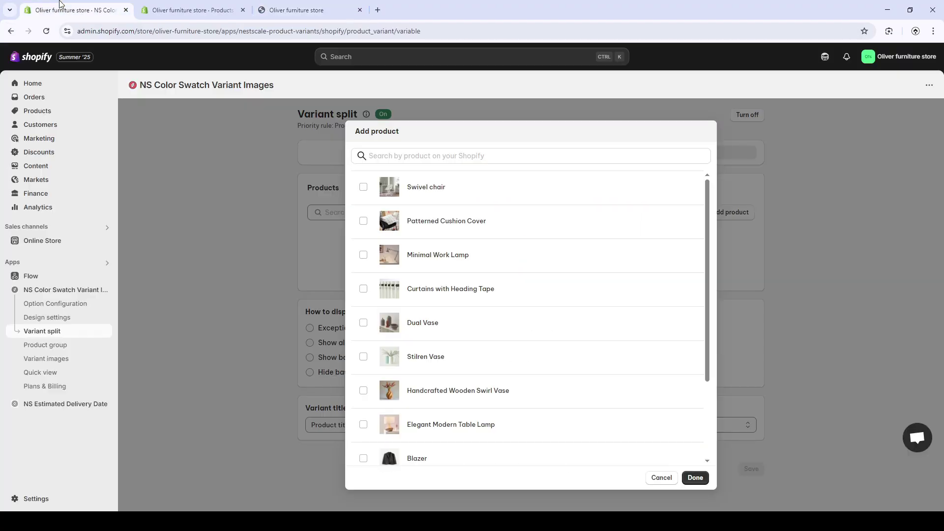
scroll(507, 301, down, 3)
scroll(472, 341, up, 3)
click(421, 365)
click(457, 325)
click(446, 352)
click(464, 349)
click(459, 327)
click(464, 358)
click(461, 332)
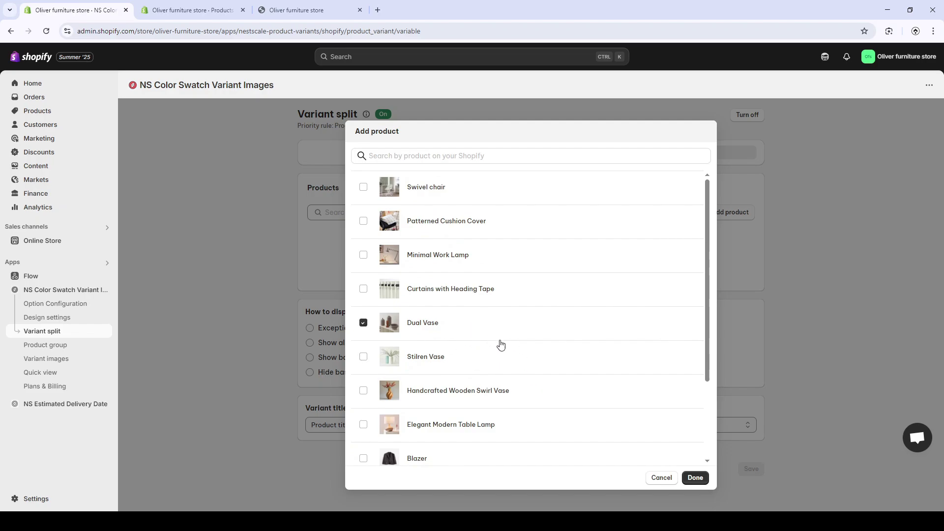
Add Dual Vase to the product rule, set it to Exception, and save
click(695, 477)
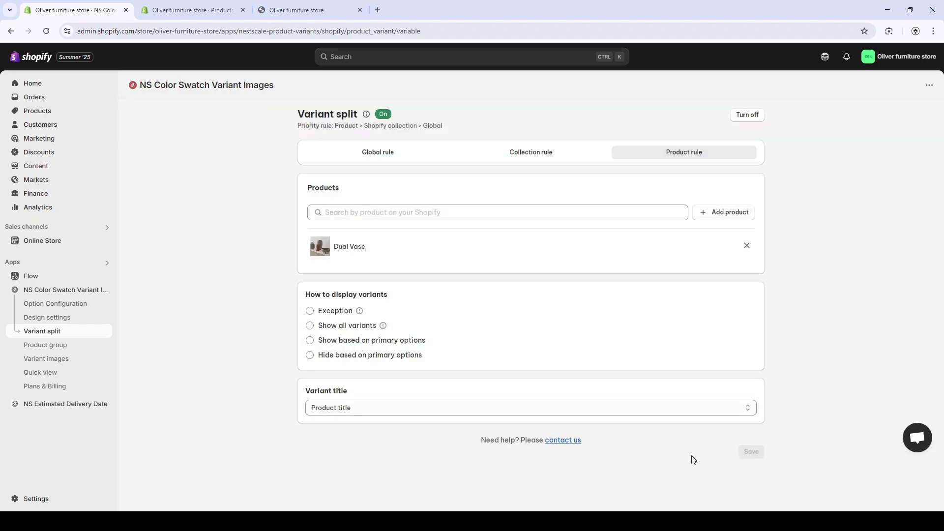
click(333, 316)
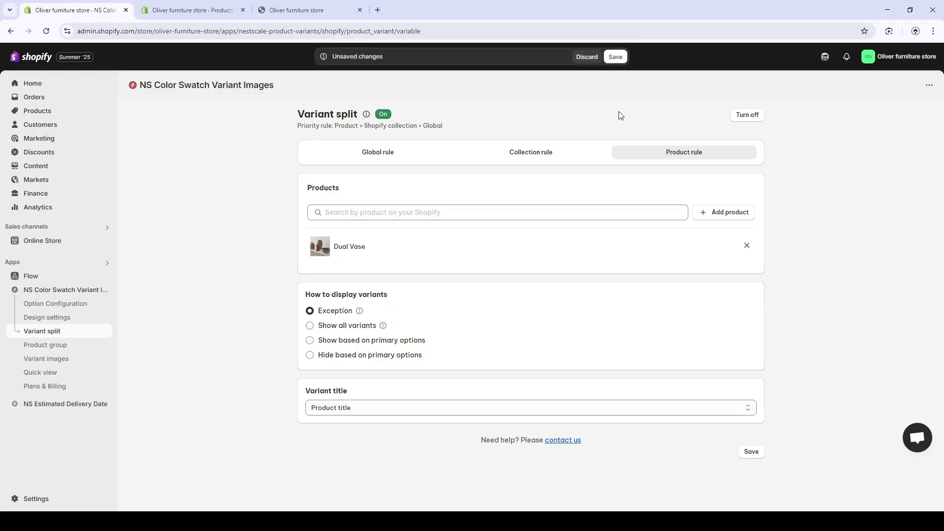
click(615, 57)
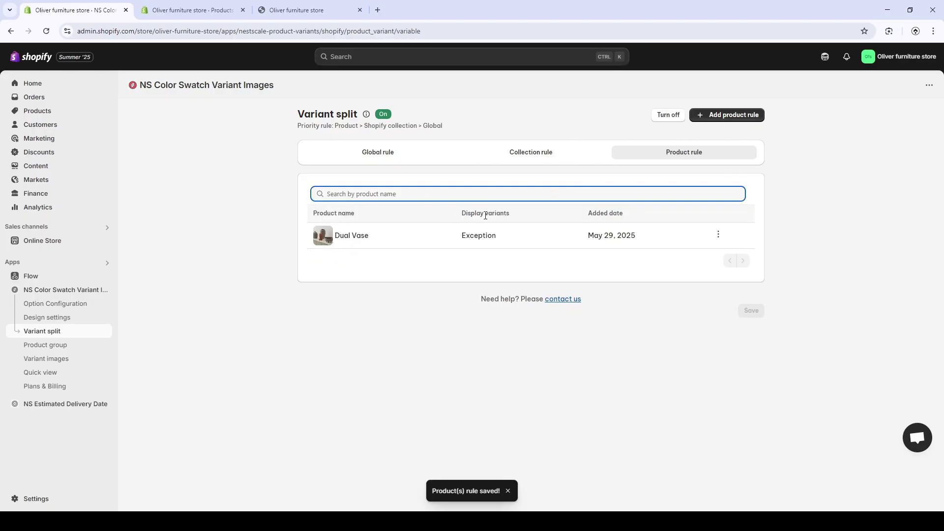
Return to the storefront home page to check the Dual Vase listings
click(278, 13)
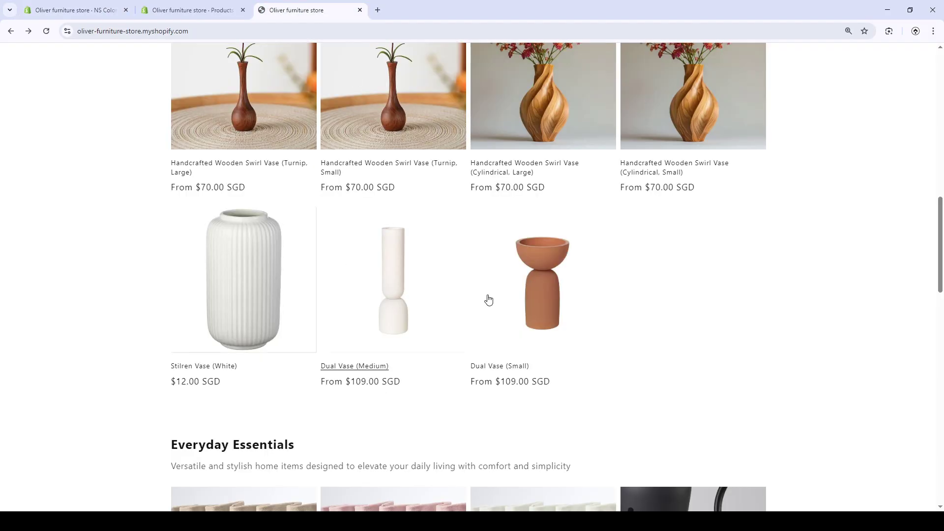